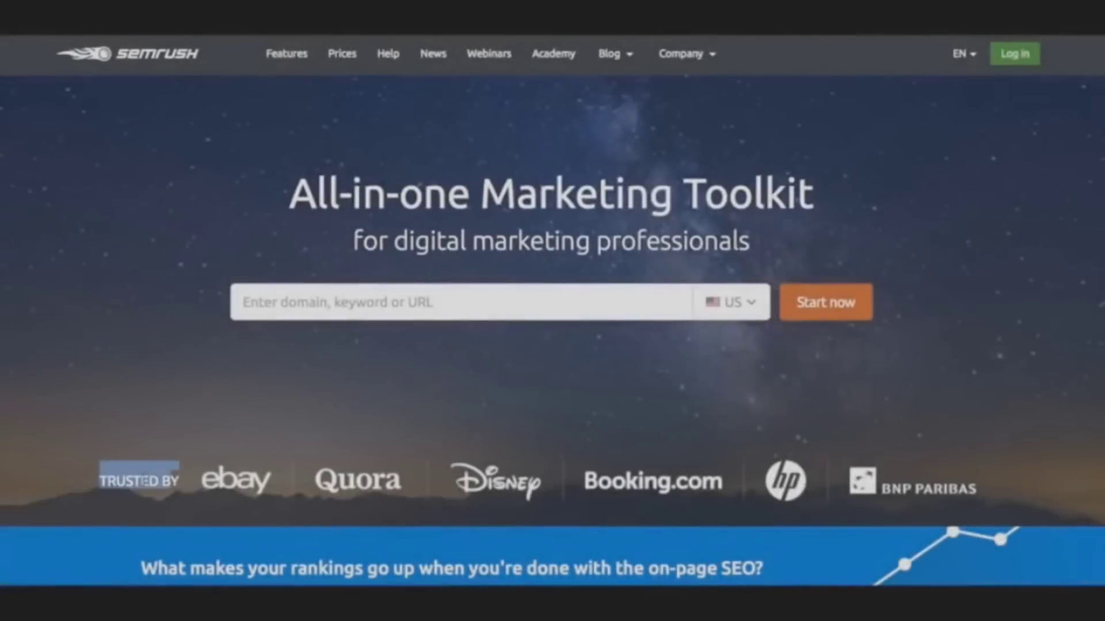
# Step: Scroll the SEMrush homepage past the testimonials and enterprise sections to 'See what's inside'
pyautogui.click(339, 479)
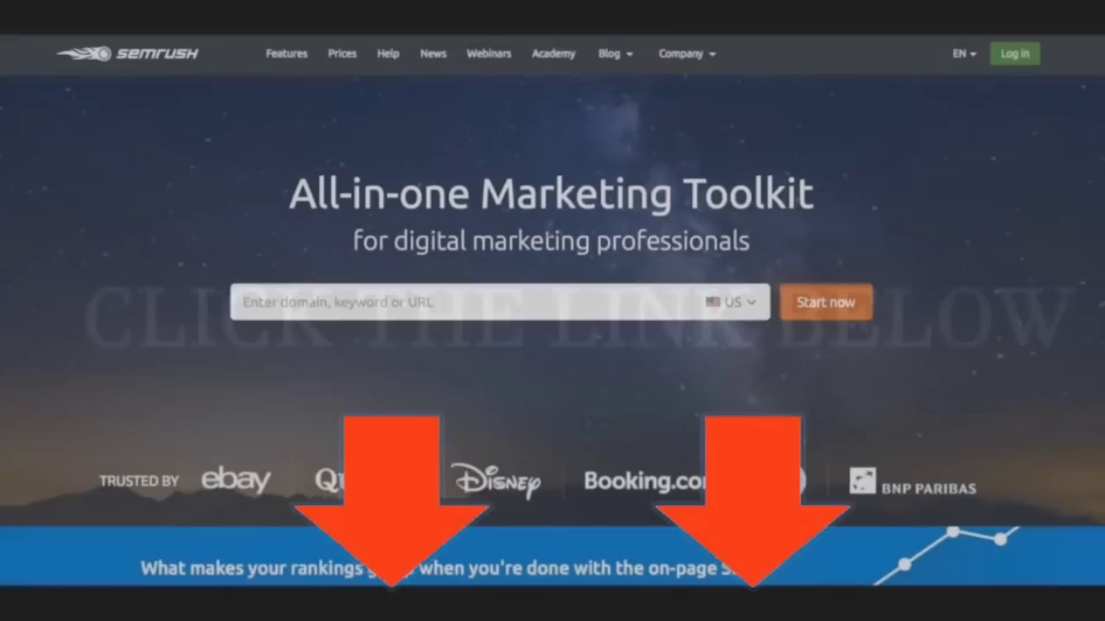
pyautogui.moveTo(354, 242); pyautogui.dragTo(739, 242)
pyautogui.scroll(-3, 552, 345)
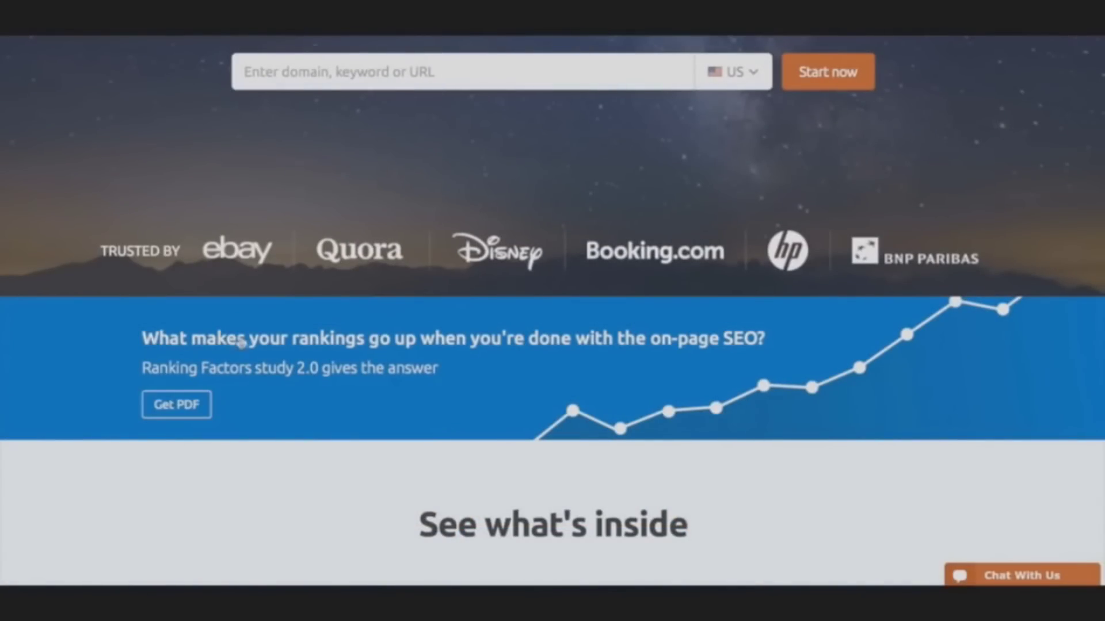
pyautogui.scroll(-1, 373, 365)
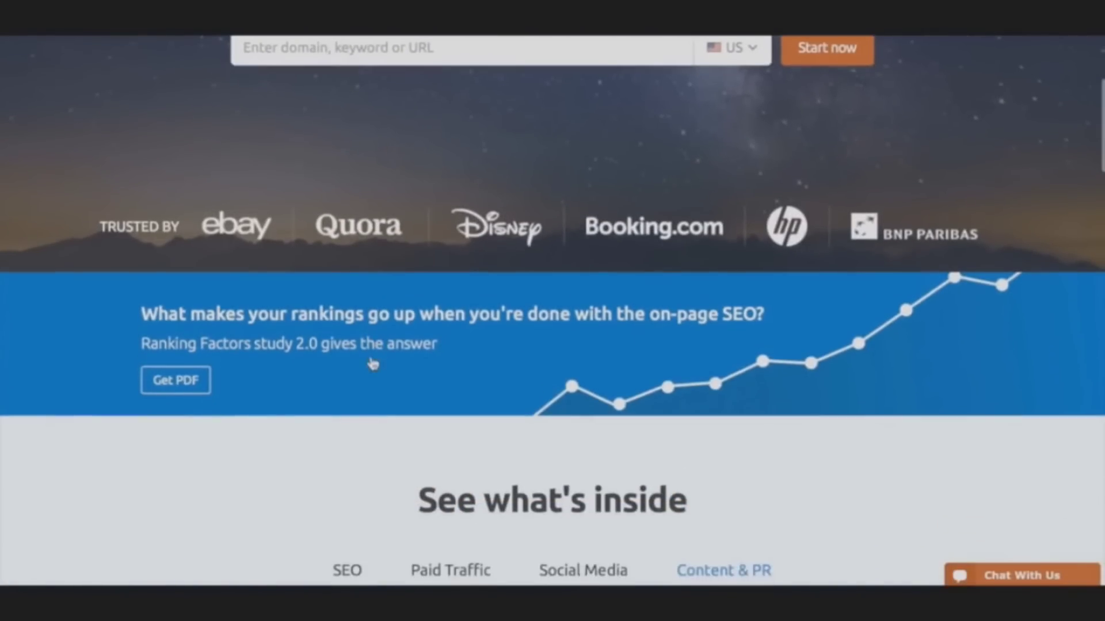
pyautogui.scroll(-10, 373, 364)
pyautogui.scroll(4, 309, 339)
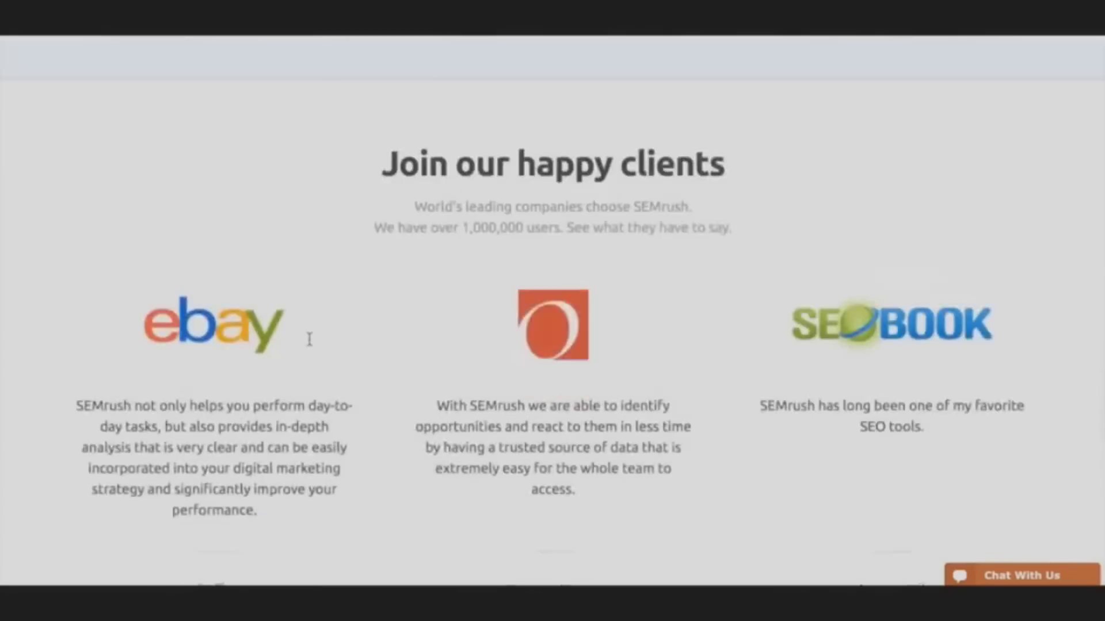
pyautogui.scroll(4, 309, 339)
pyautogui.scroll(3, 309, 339)
pyautogui.scroll(3, 309, 339)
pyautogui.scroll(3, 310, 338)
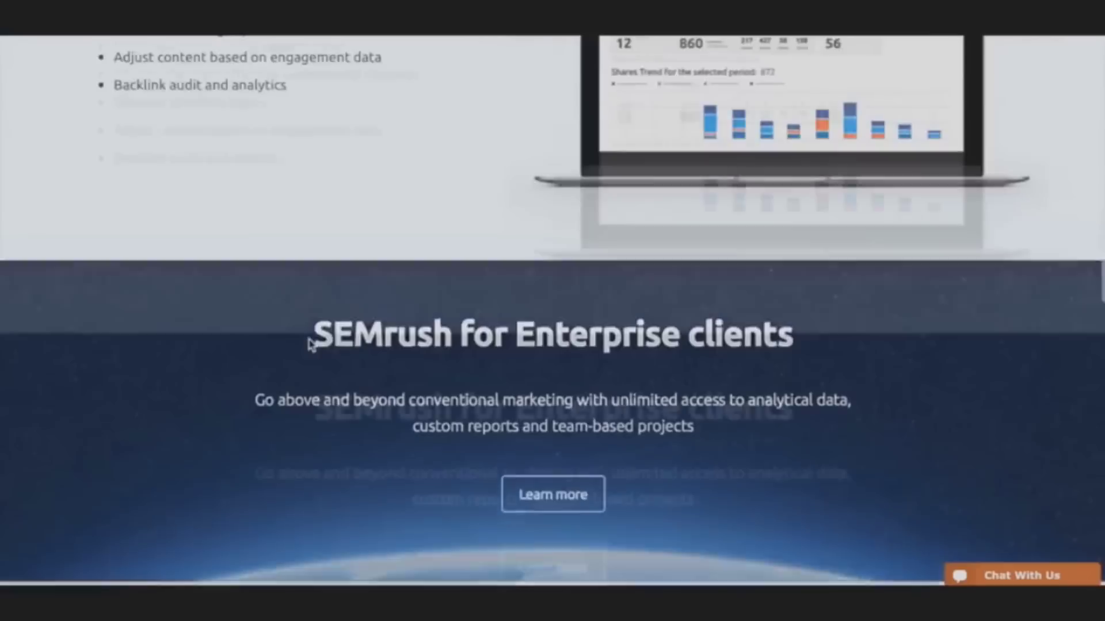
pyautogui.scroll(5, 309, 343)
pyautogui.scroll(1, 309, 343)
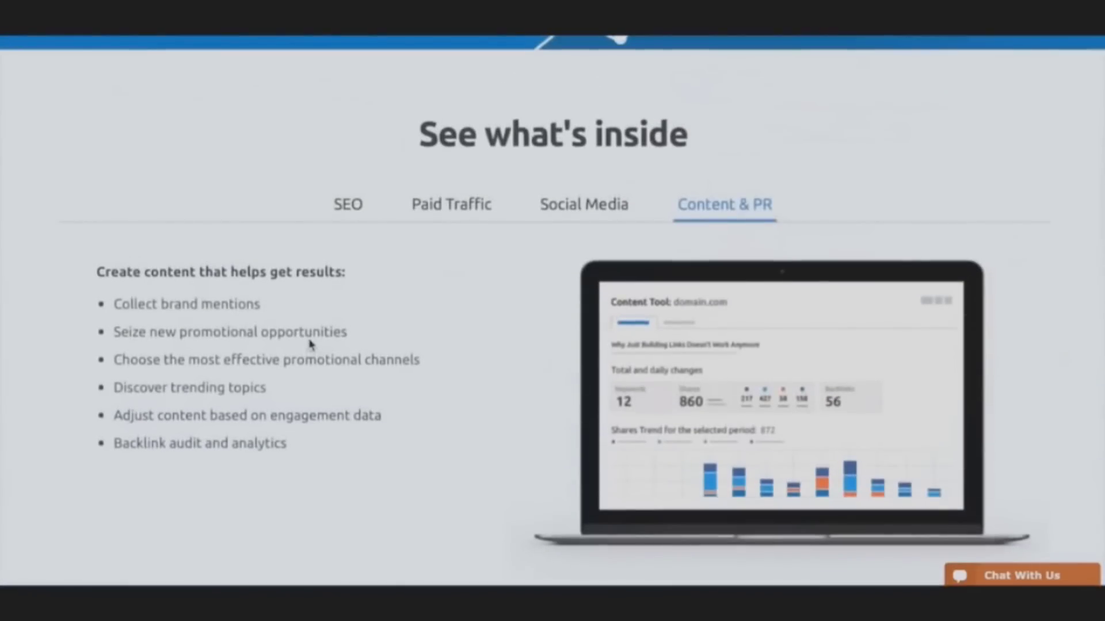
# Step: View the SEO, Paid Traffic, Social Media and Content & PR tabs, then the 800 million keywords figure
pyautogui.click(349, 207)
pyautogui.scroll(-1, 317, 273)
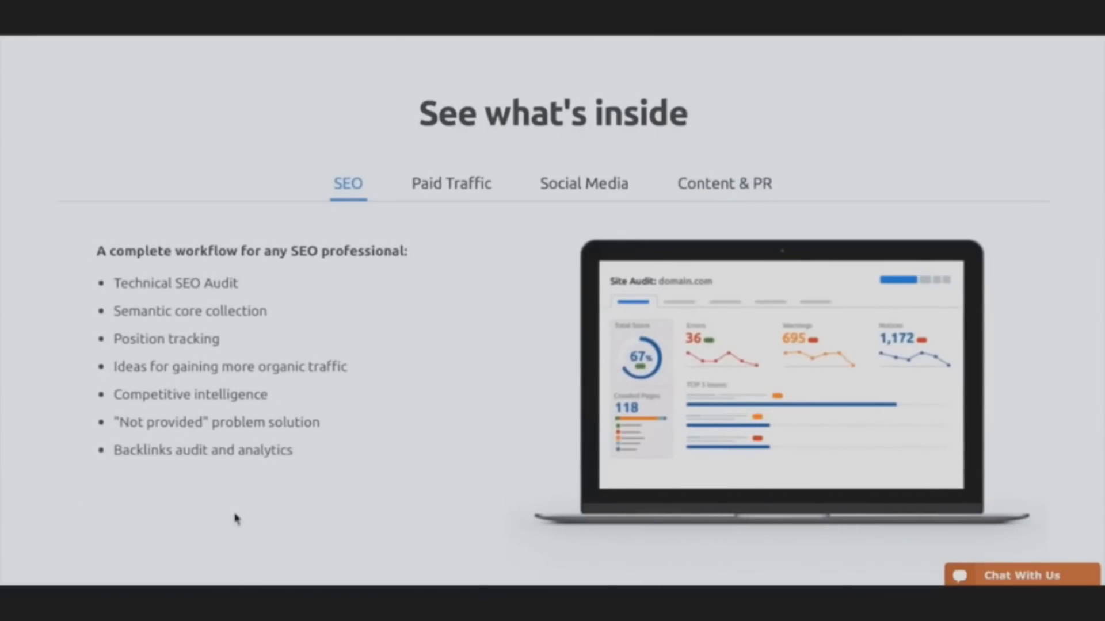
pyautogui.click(451, 182)
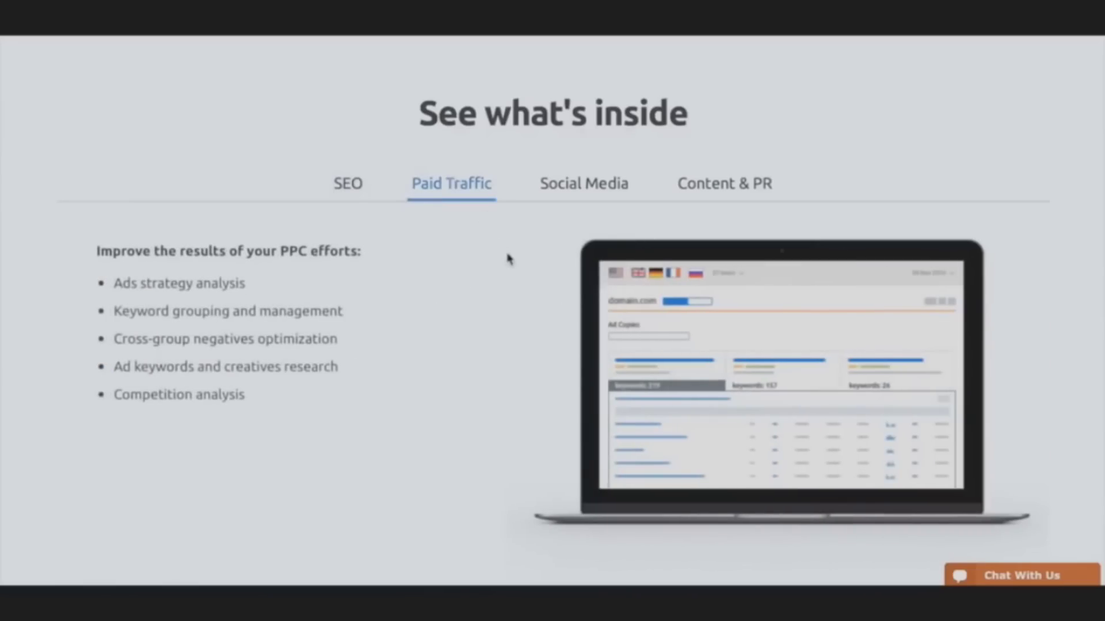
pyautogui.click(572, 197)
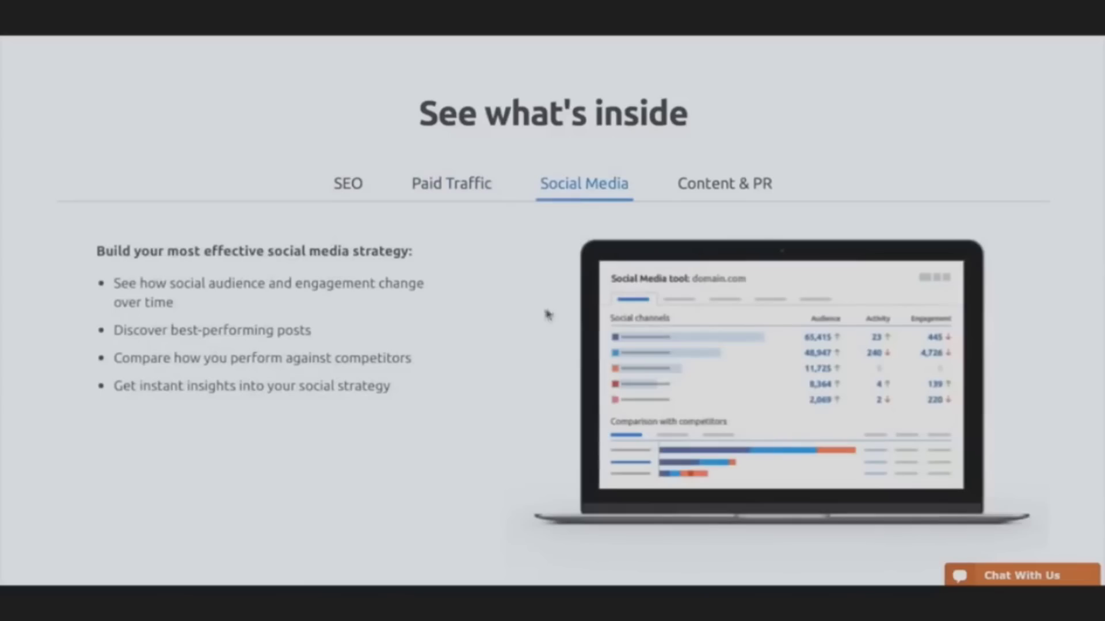
pyautogui.click(728, 185)
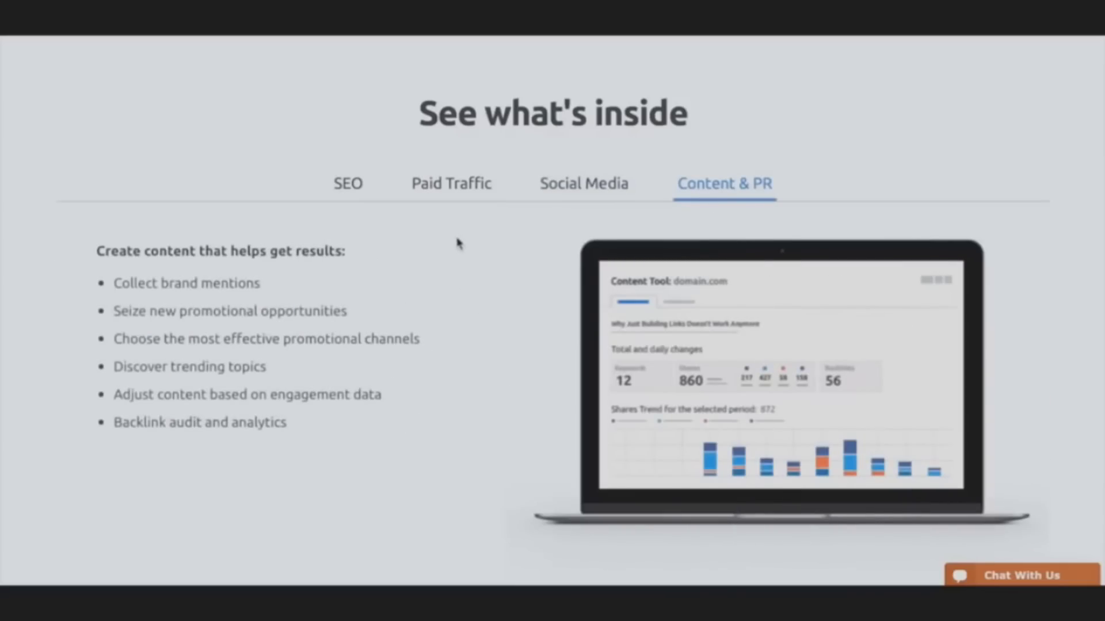
pyautogui.scroll(-8, 457, 243)
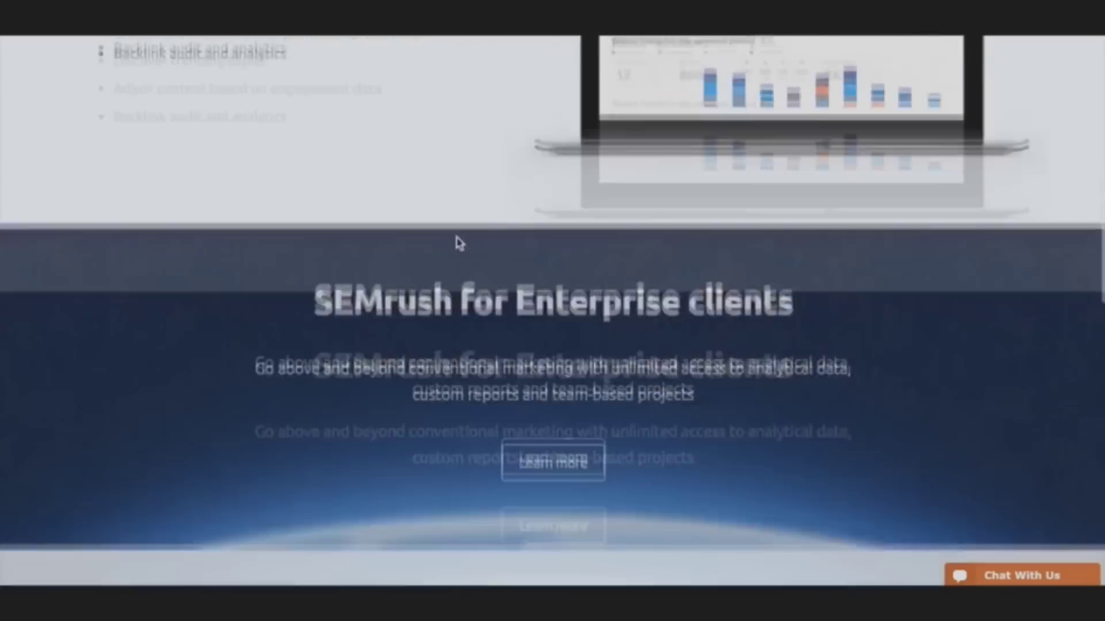
pyautogui.scroll(-8, 457, 244)
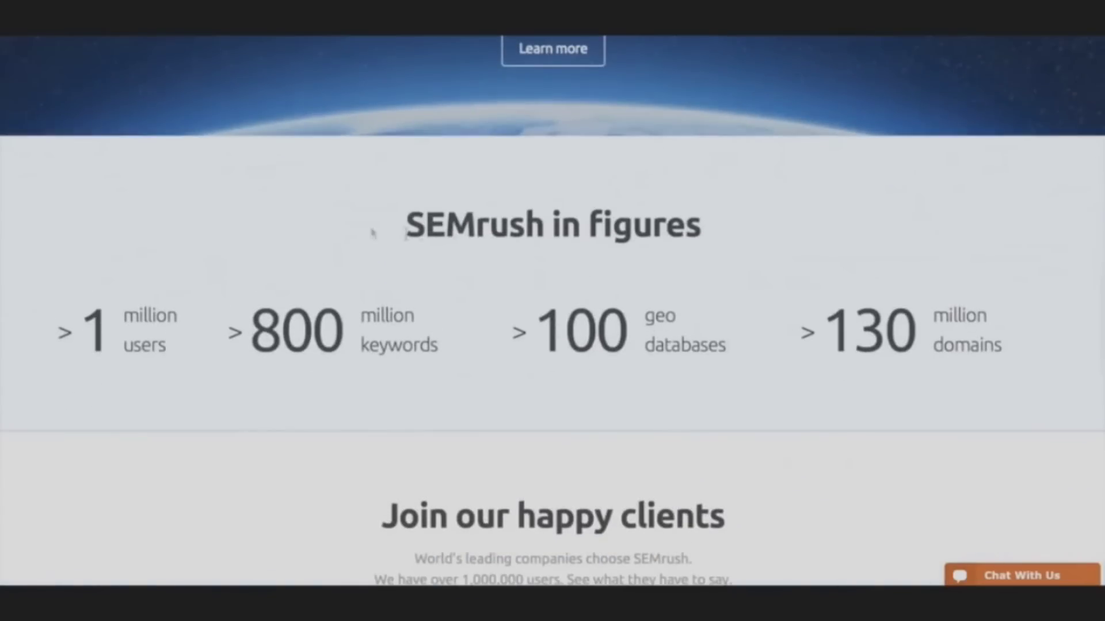
pyautogui.moveTo(251, 328); pyautogui.dragTo(433, 330)
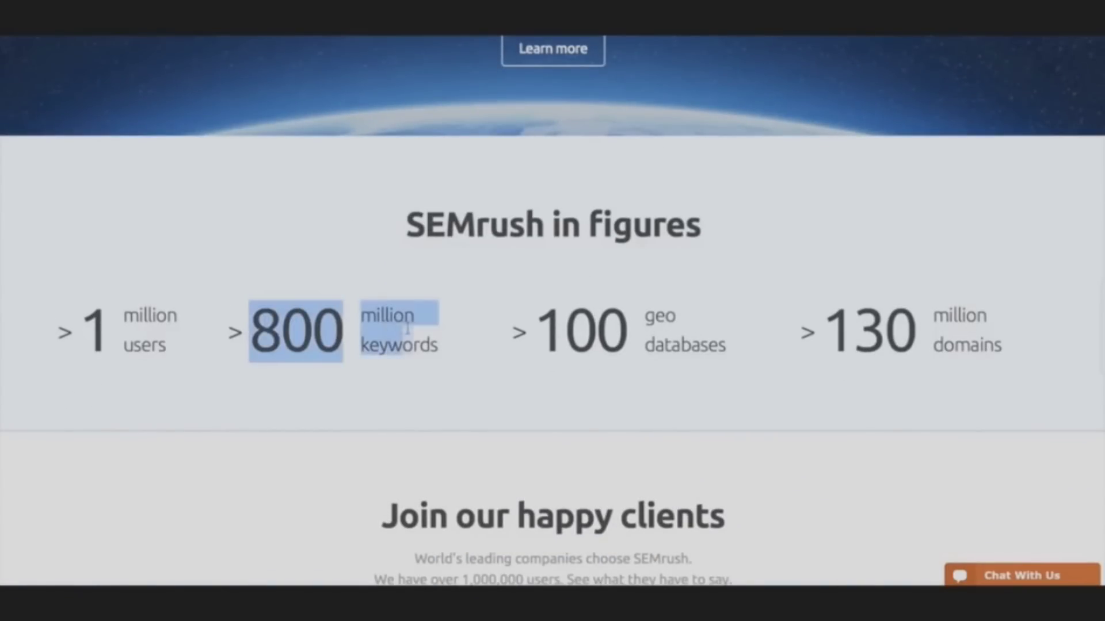
pyautogui.click(307, 240)
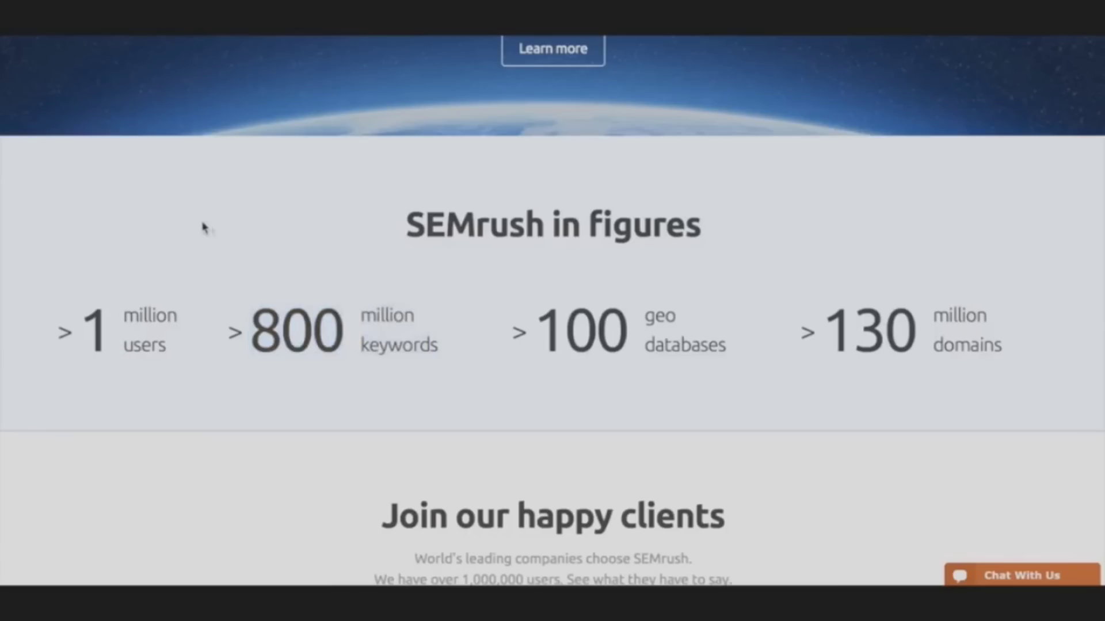
pyautogui.scroll(-1, 204, 229)
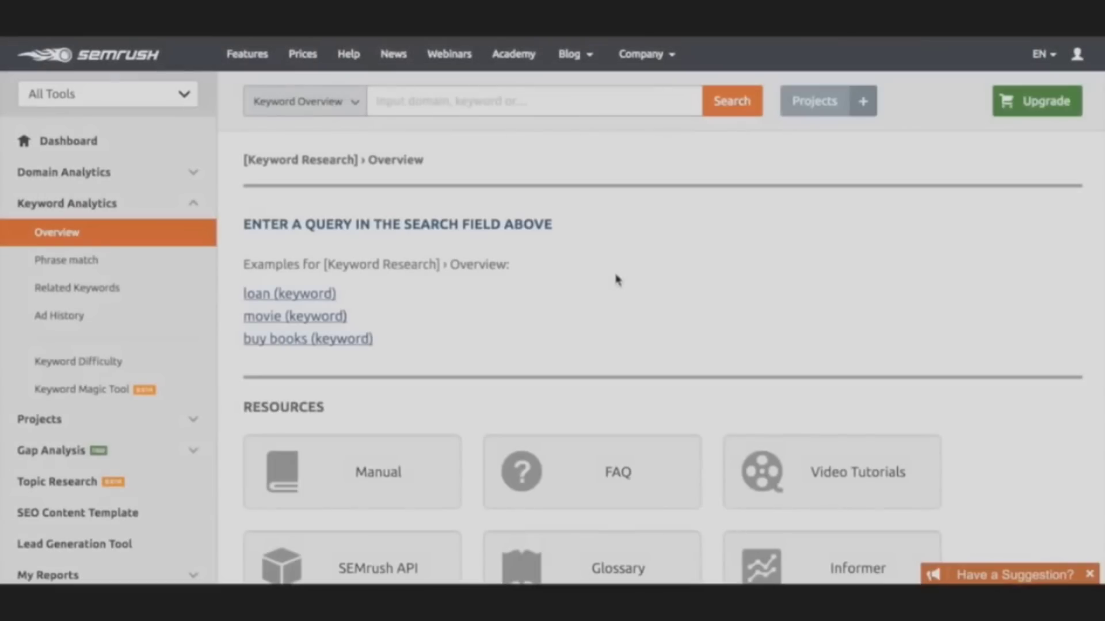
# Step: Expand the Projects tools list and note Organic Traffic Insights and PPC Keyword tool
pyautogui.click(502, 351)
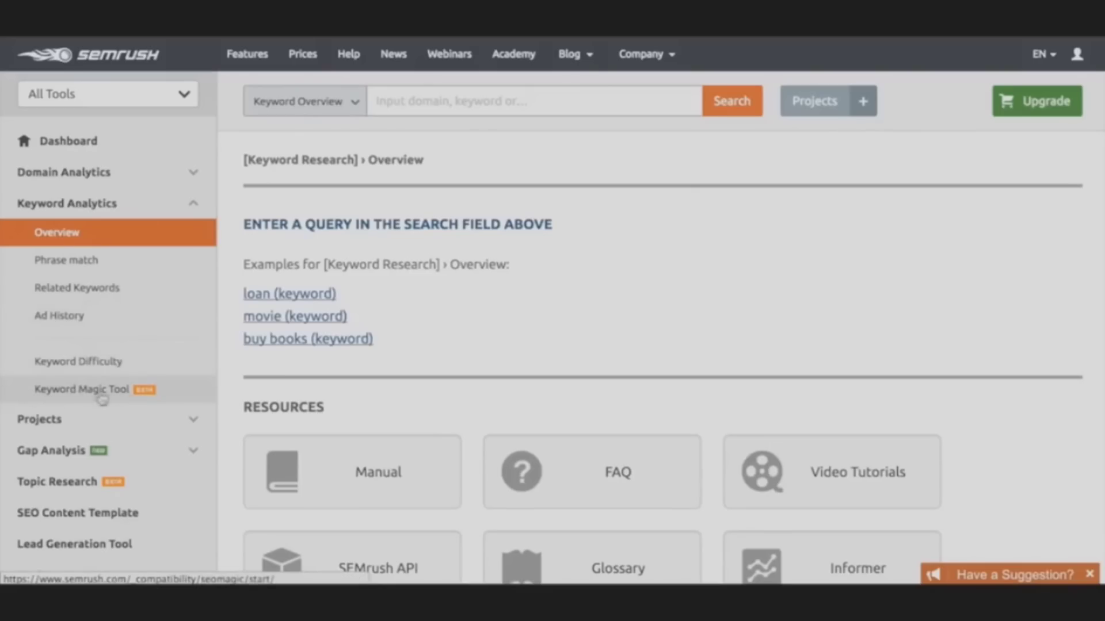
pyautogui.click(183, 420)
pyautogui.scroll(-2, 141, 421)
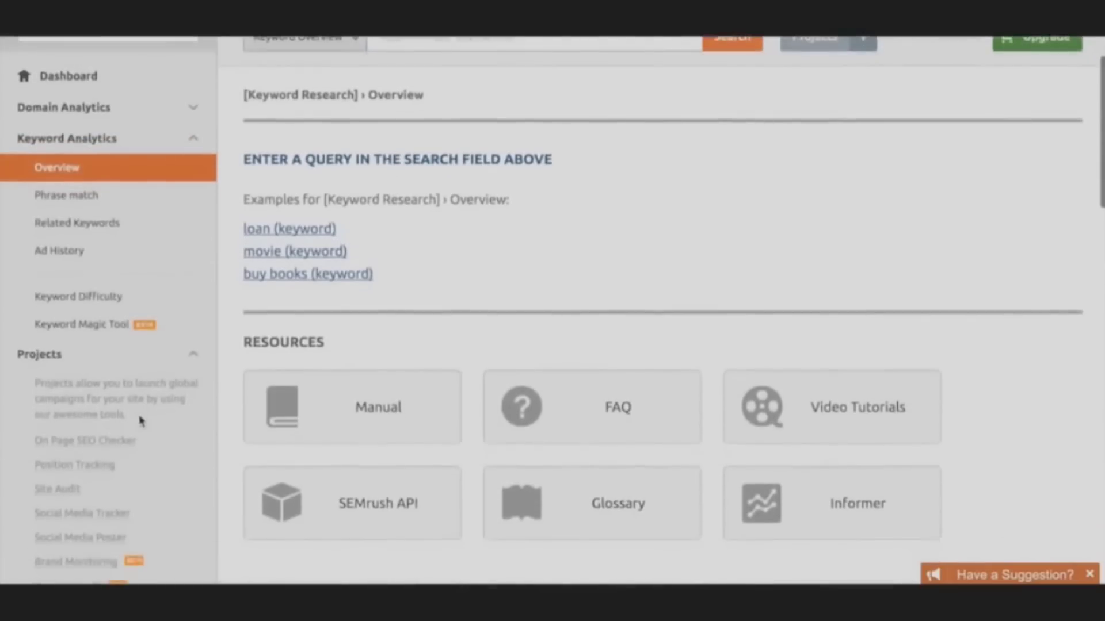
pyautogui.scroll(-1, 141, 420)
pyautogui.scroll(-1, 138, 414)
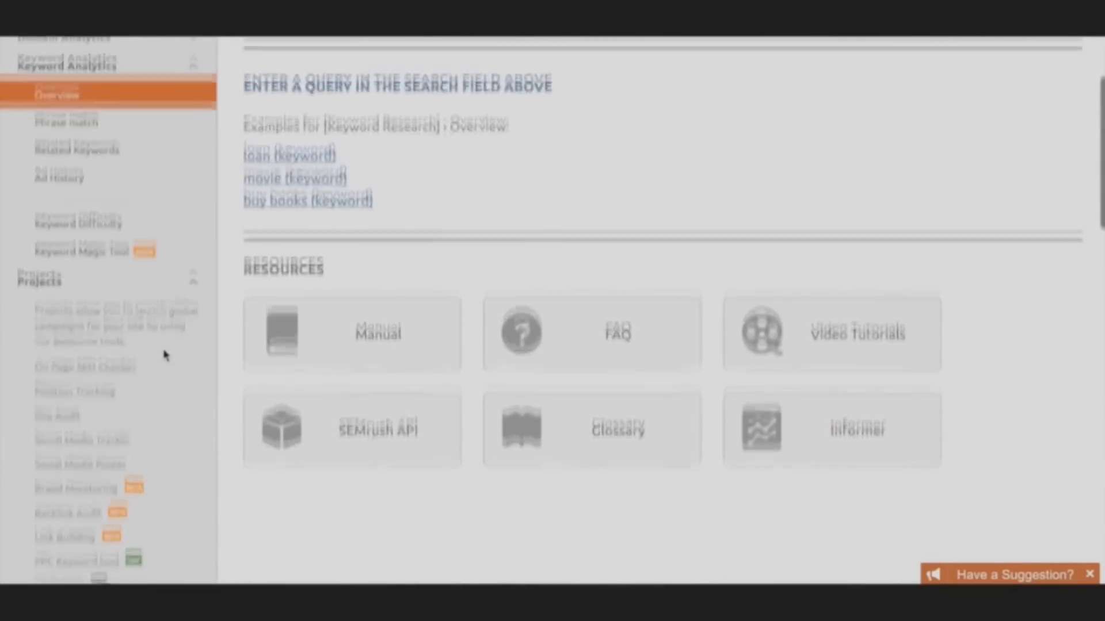
pyautogui.scroll(-2, 154, 350)
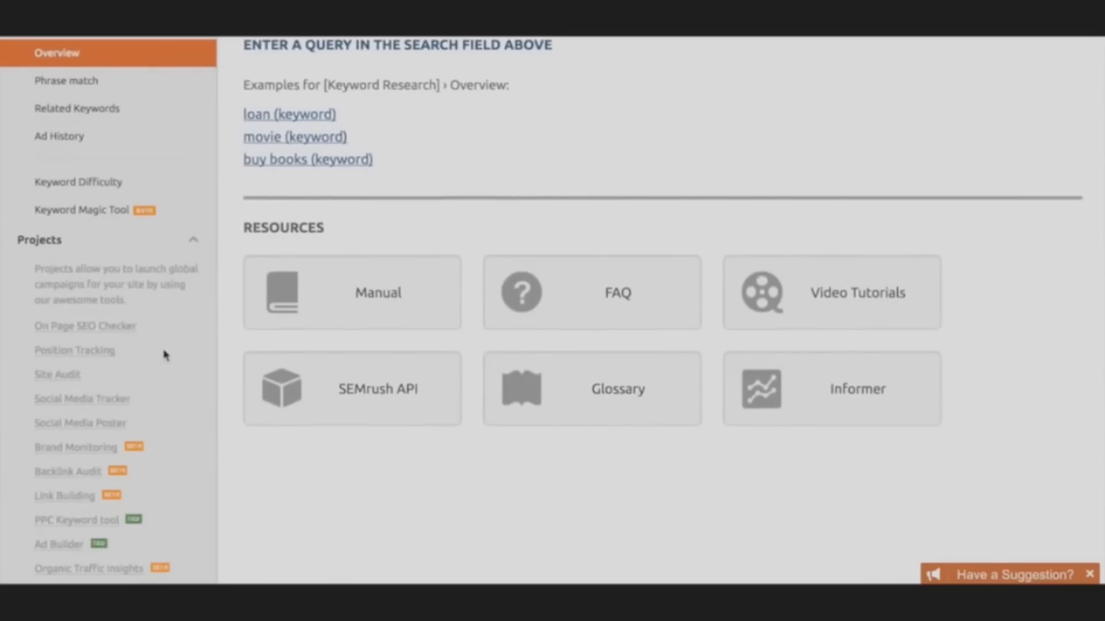
pyautogui.scroll(-3, 166, 356)
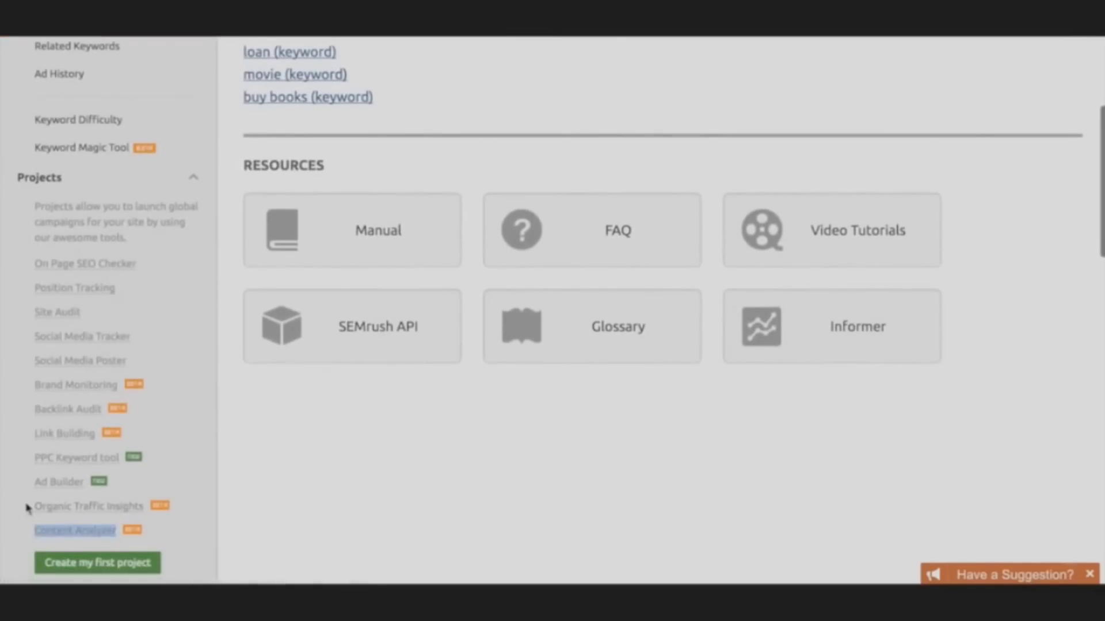
pyautogui.moveTo(35, 506); pyautogui.dragTo(155, 508)
pyautogui.click(43, 483)
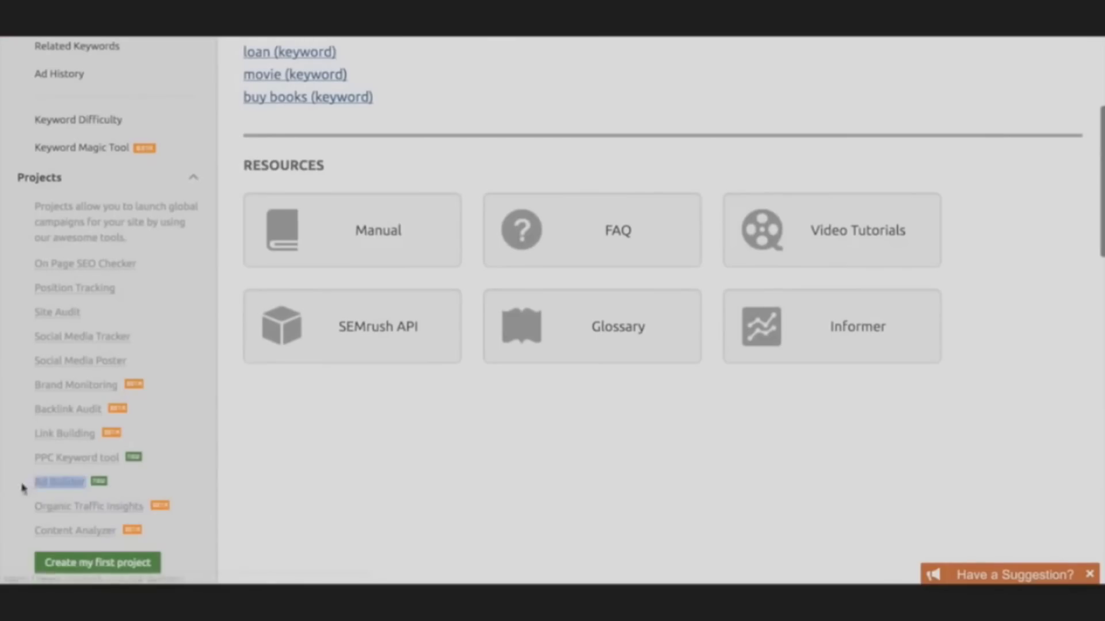
pyautogui.moveTo(34, 457); pyautogui.dragTo(135, 458)
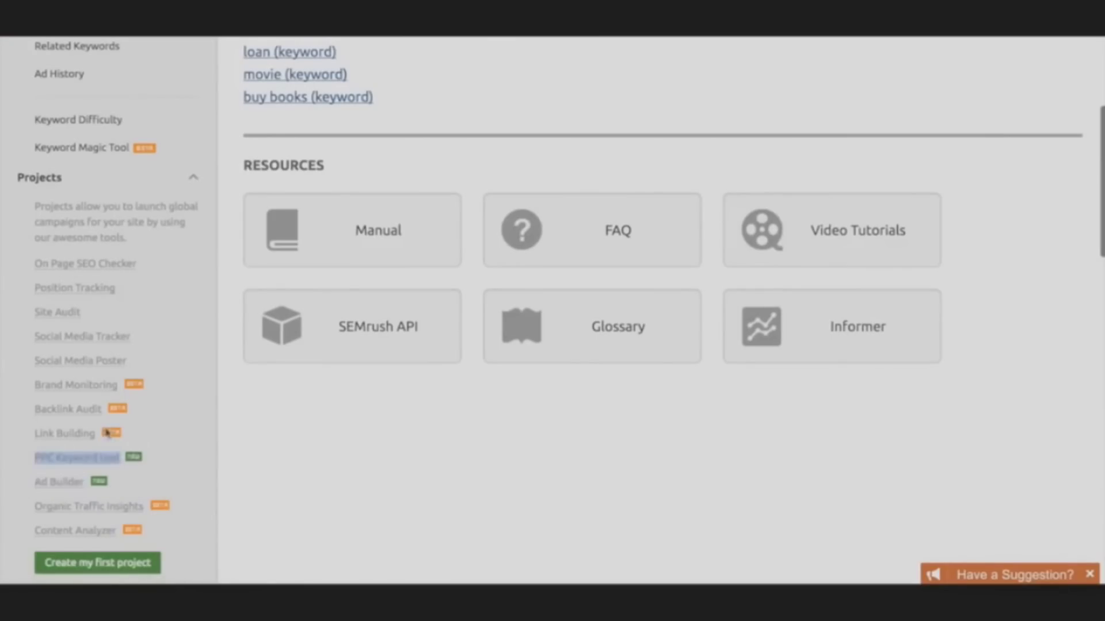
pyautogui.click(43, 434)
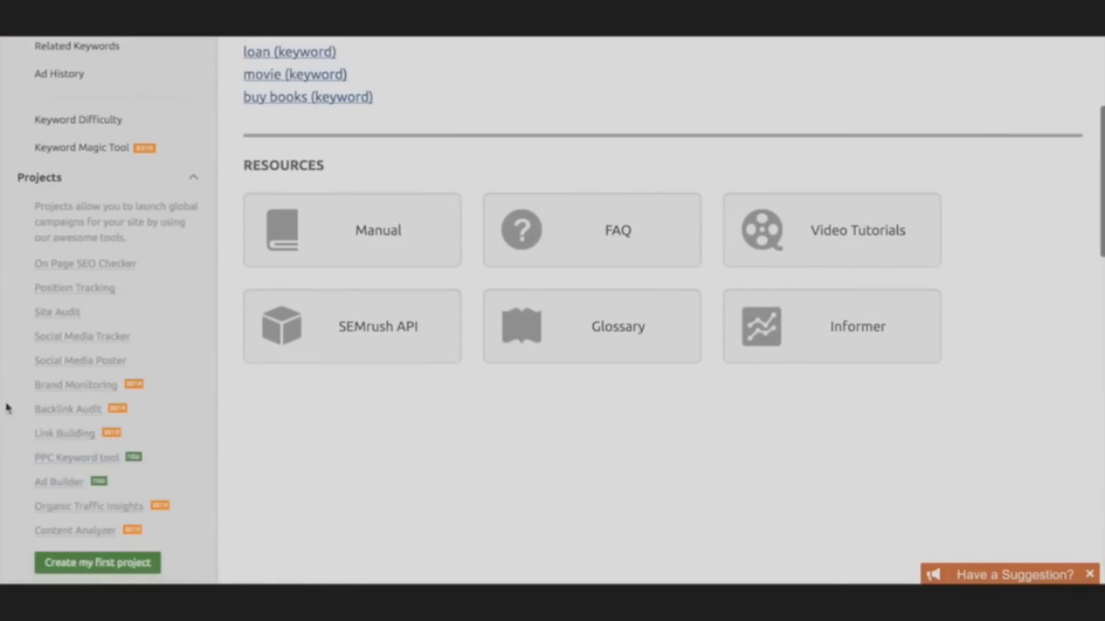
# Step: Note Backlink Audit, Social Media Poster, Position Tracking and On Page SEO Checker, then expand Gap Analysis
pyautogui.moveTo(34, 409); pyautogui.dragTo(103, 409)
pyautogui.moveTo(119, 386)
pyautogui.mouseDown()
pyautogui.moveTo(34, 385)
pyautogui.moveTo(126, 361)
pyautogui.moveTo(33, 336)
pyautogui.mouseUp()
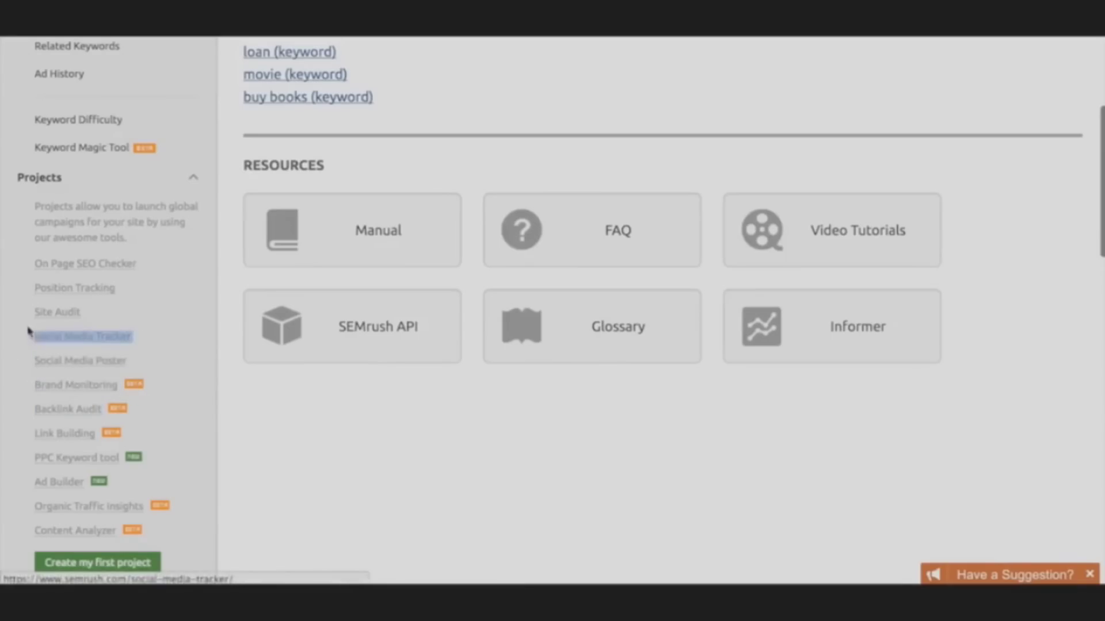
pyautogui.moveTo(90, 313); pyautogui.dragTo(33, 313)
pyautogui.moveTo(121, 289); pyautogui.dragTo(33, 288)
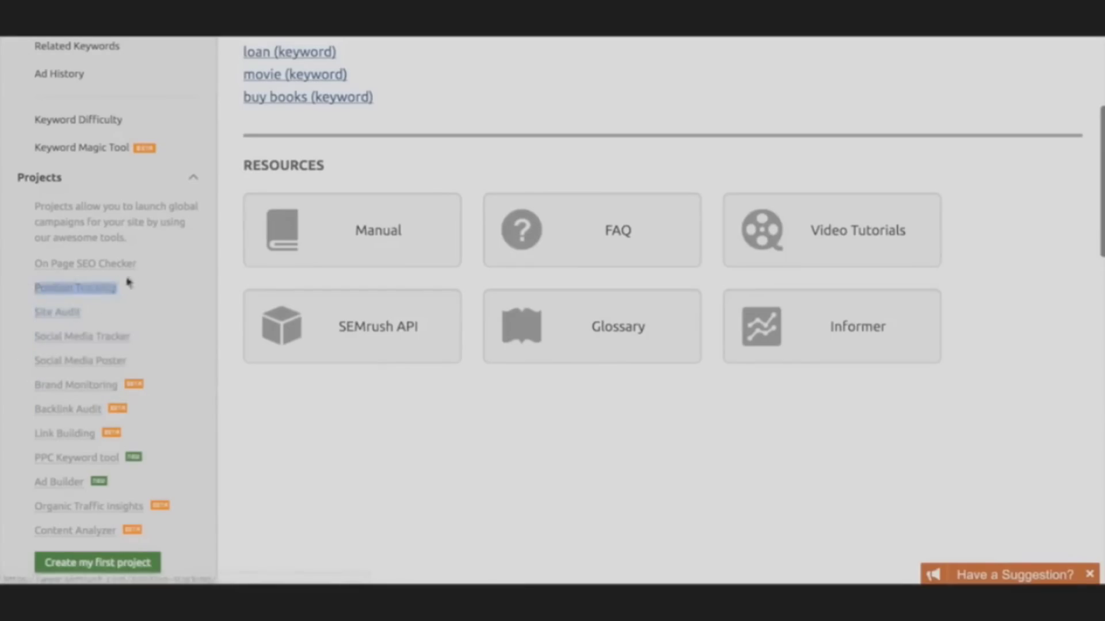
pyautogui.moveTo(140, 264); pyautogui.dragTo(33, 263)
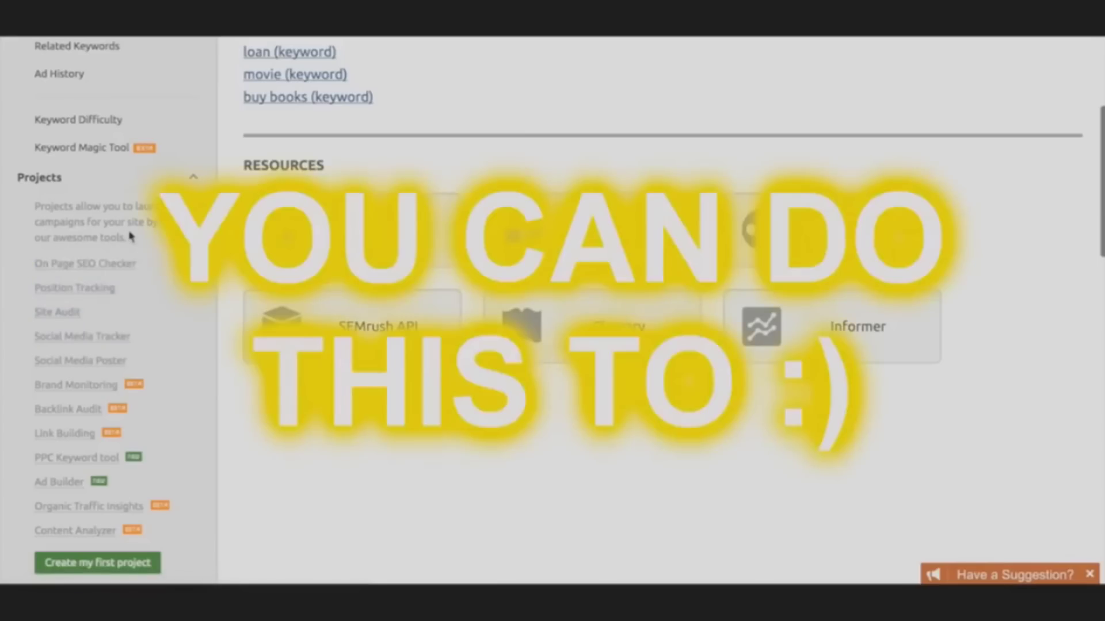
pyautogui.scroll(-5, 553, 346)
pyautogui.scroll(-3, 553, 346)
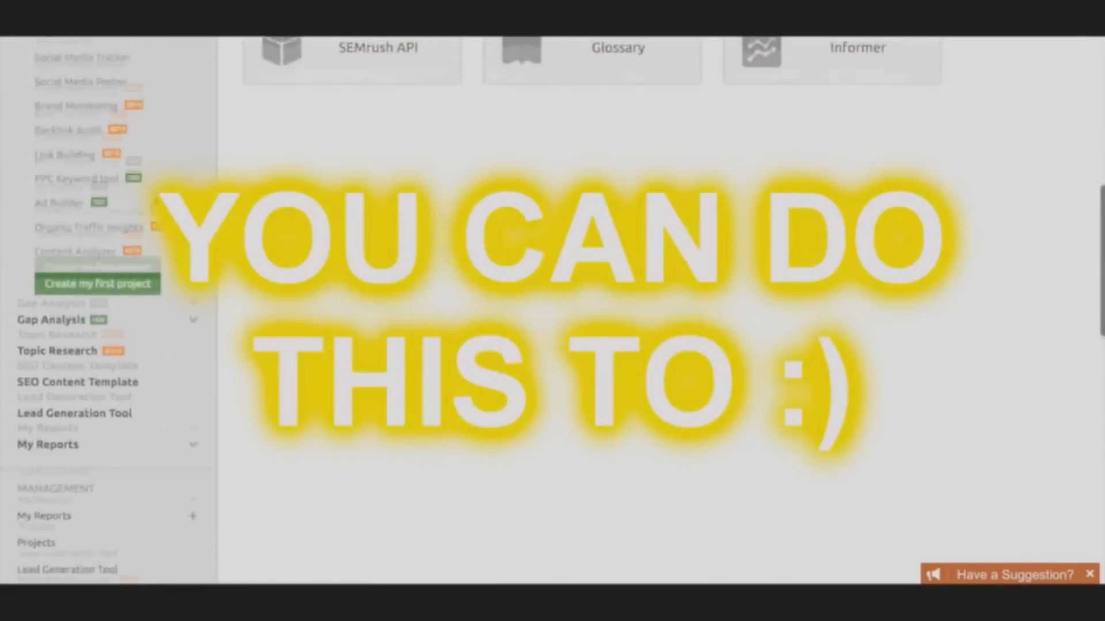
pyautogui.click(176, 300)
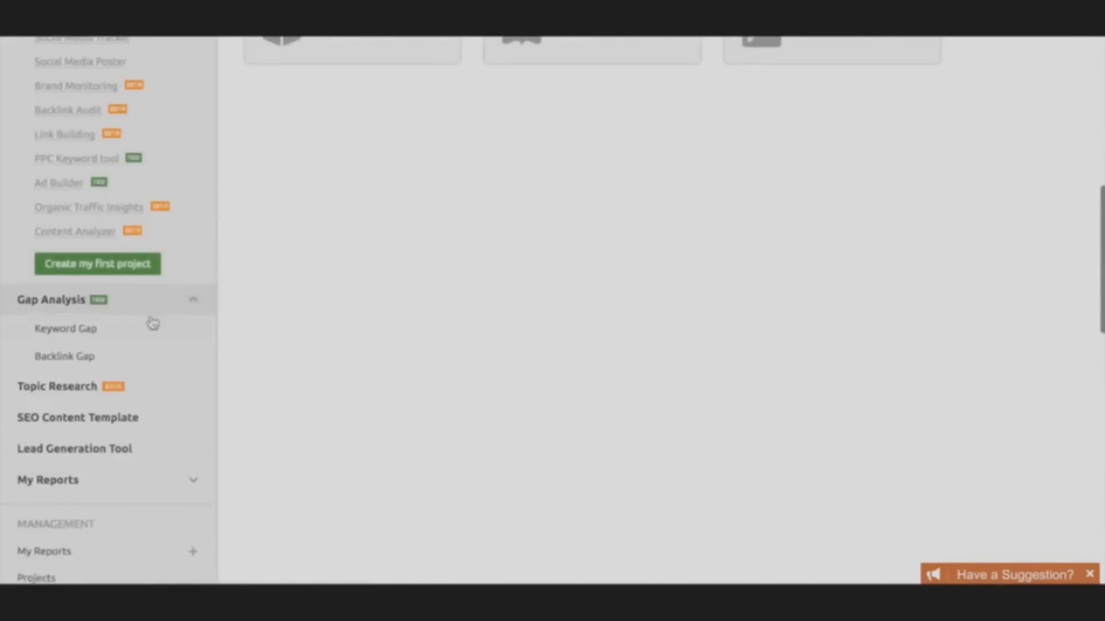
pyautogui.scroll(-1, 153, 322)
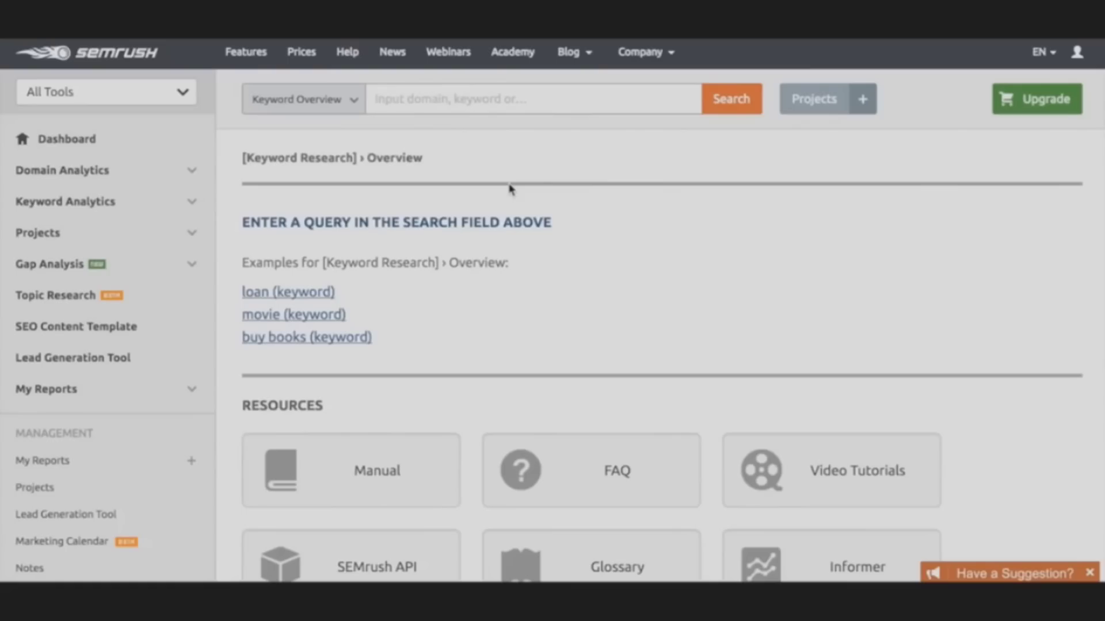
# Step: Search 'online marketing' in Keyword Overview, showing 9.9K volume, $10.36 CPC and 0.66 competition
pyautogui.click(411, 98)
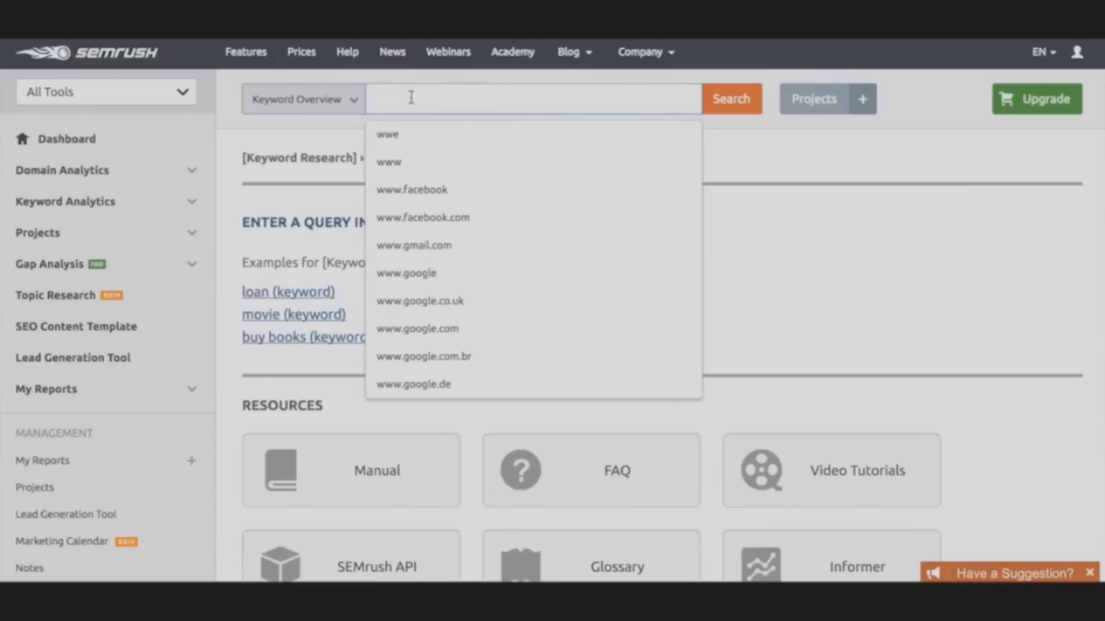
pyautogui.write('online')
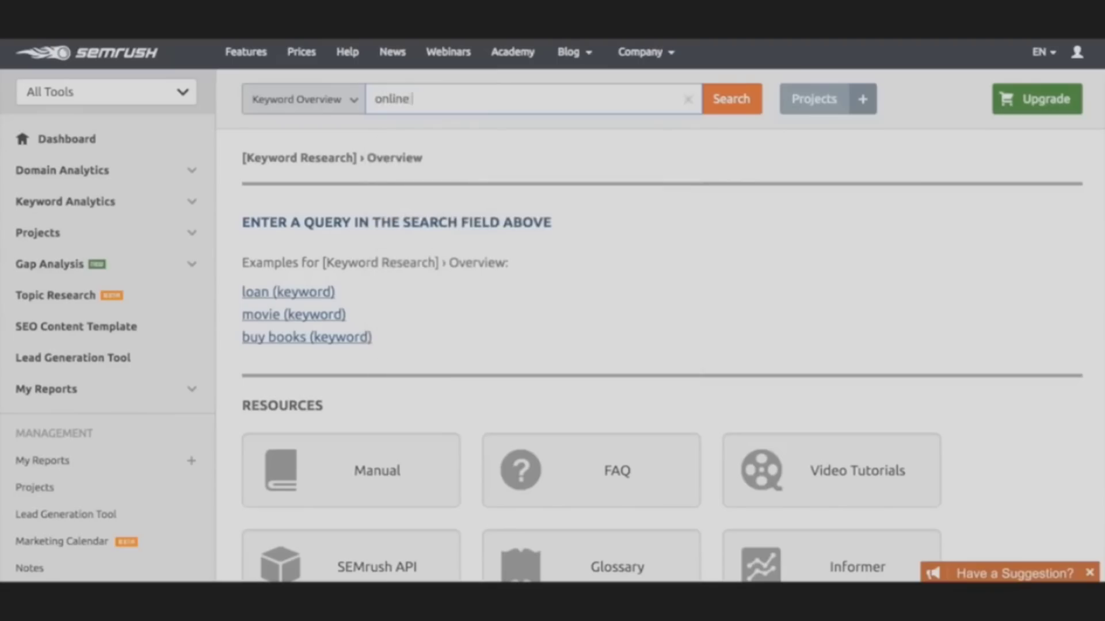
pyautogui.write('keting')
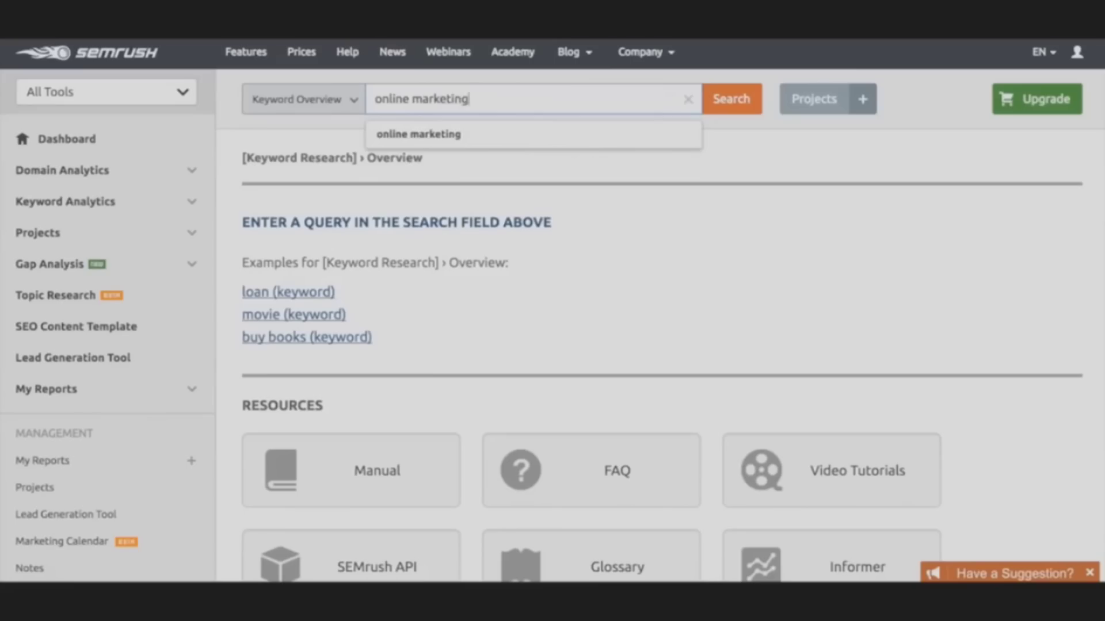
pyautogui.press('Return')
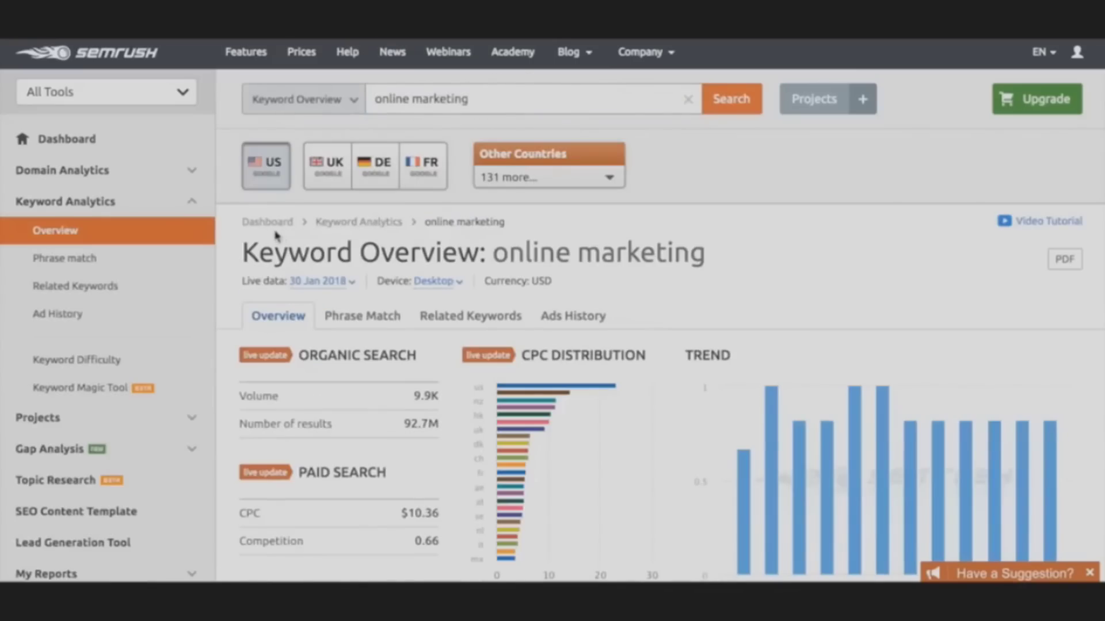
pyautogui.scroll(-1, 277, 235)
pyautogui.scroll(-2, 276, 235)
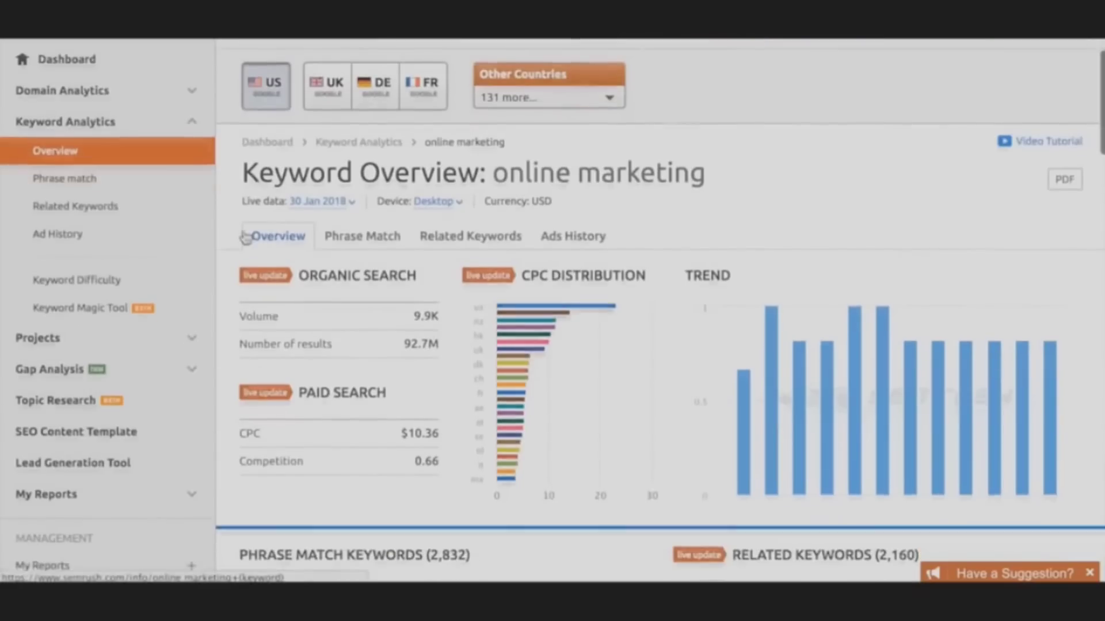
pyautogui.scroll(4, 277, 236)
# Step: Review the 'online marketing' results, including CPC distribution, and bring up link options for Phrase Match's full report
pyautogui.click(372, 102)
pyautogui.hotkey('ctrl', 'a')
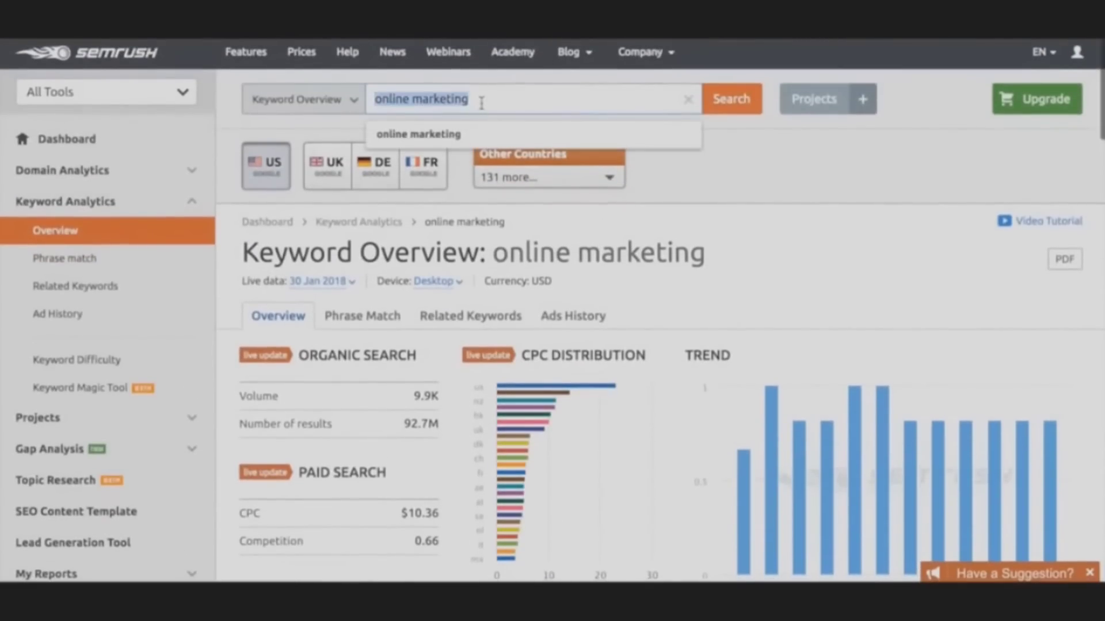
pyautogui.click(230, 240)
pyautogui.scroll(-2, 230, 240)
pyautogui.scroll(-1, 231, 240)
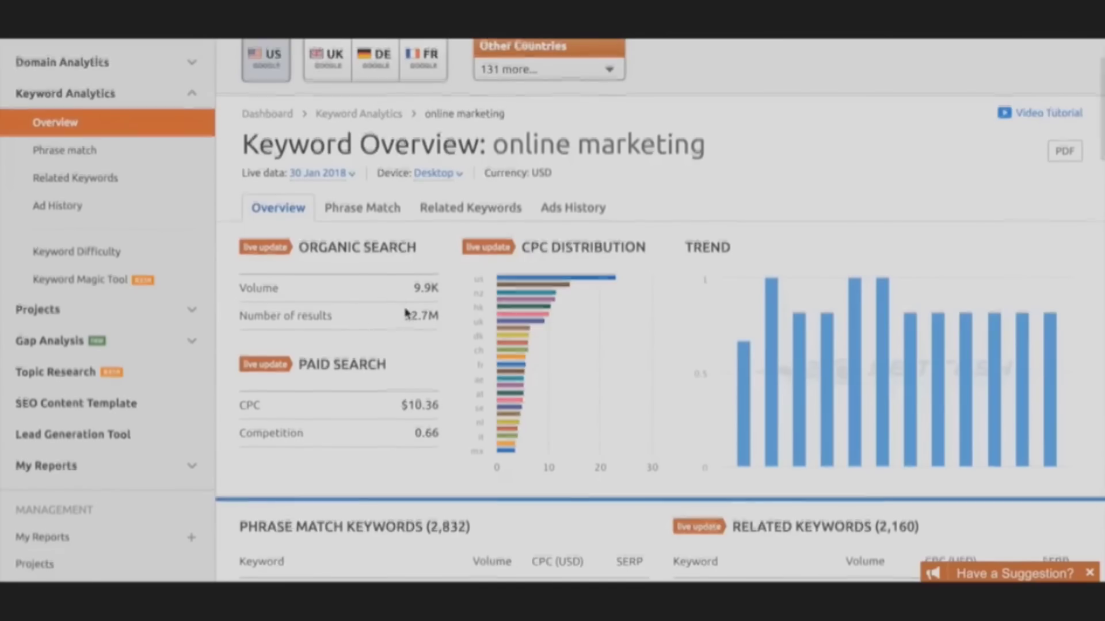
pyautogui.scroll(-1, 406, 315)
pyautogui.moveTo(523, 234); pyautogui.dragTo(539, 236)
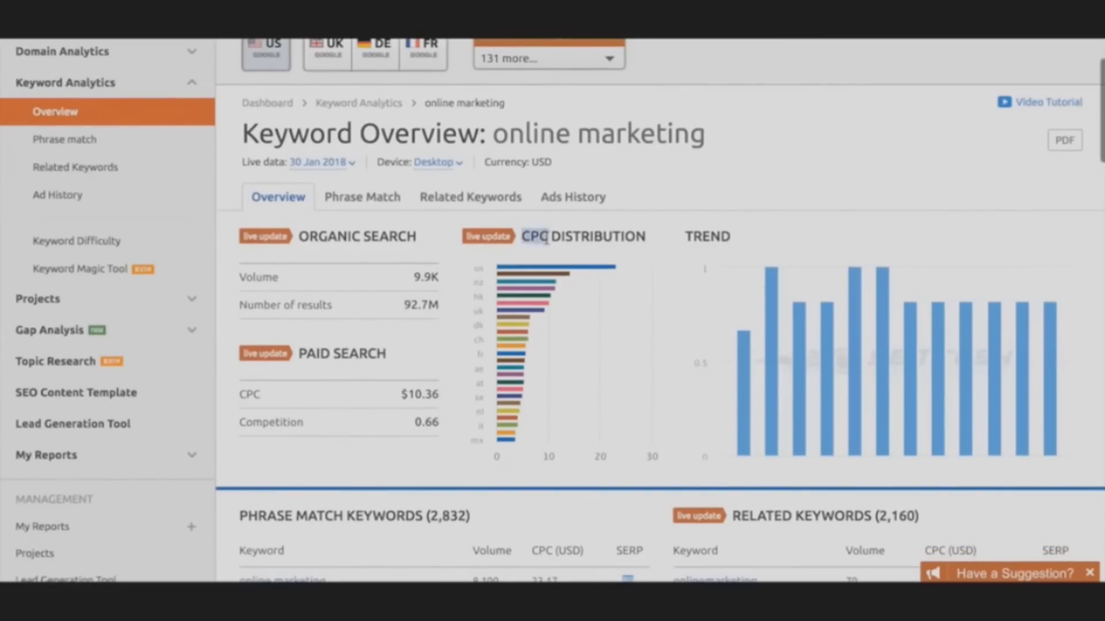
pyautogui.click(672, 234)
pyautogui.moveTo(771, 363)
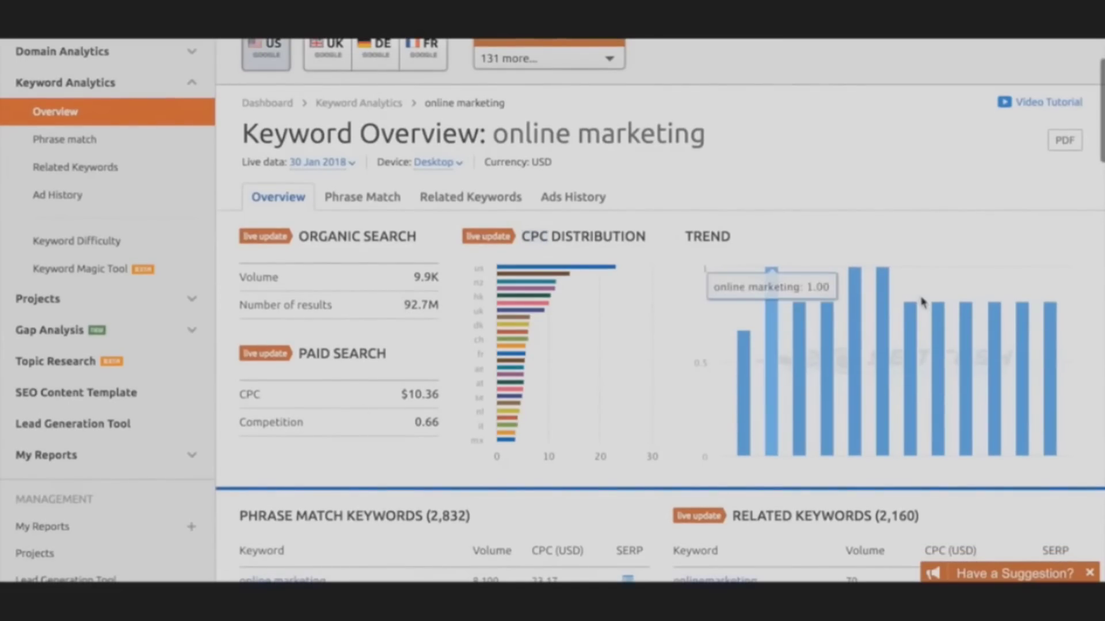
pyautogui.scroll(-2, 778, 302)
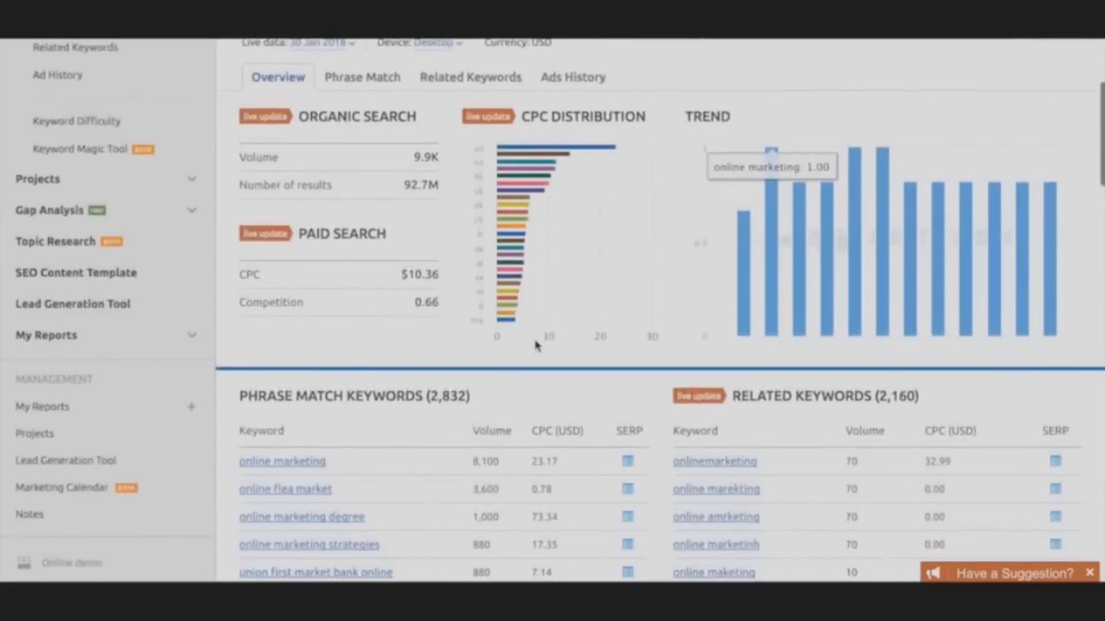
pyautogui.scroll(-3, 605, 329)
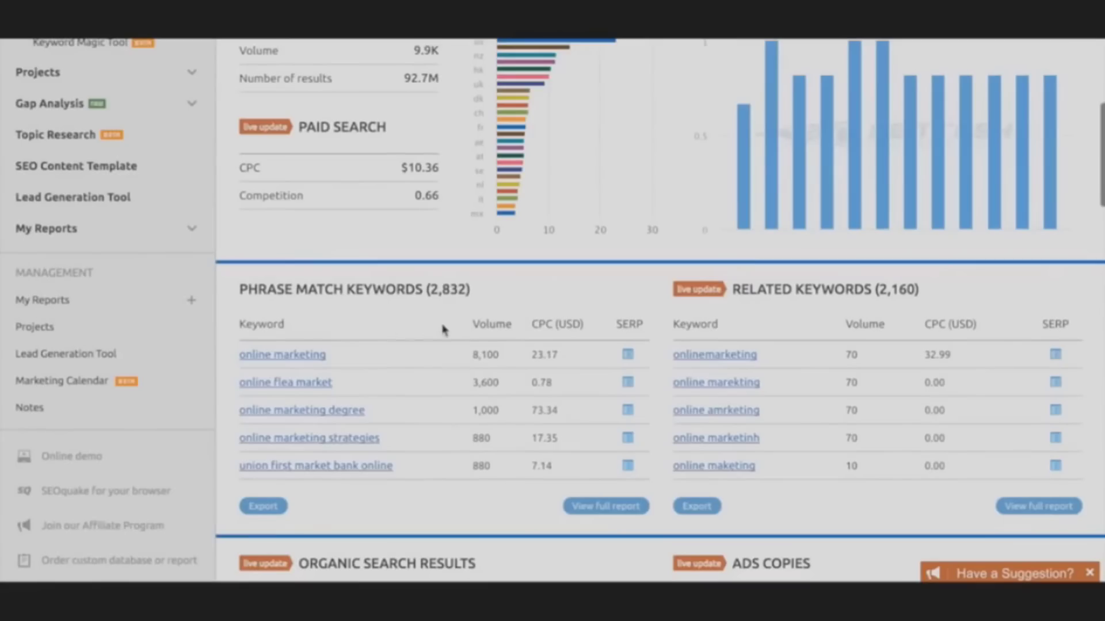
pyautogui.scroll(-1, 445, 332)
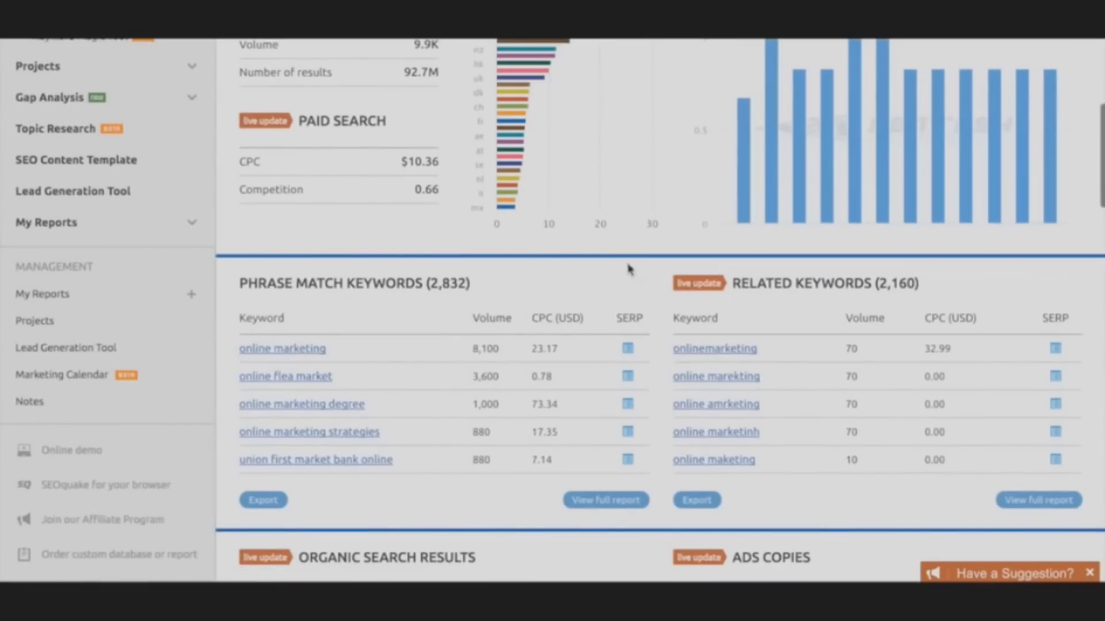
pyautogui.scroll(-2, 546, 274)
pyautogui.scroll(-1, 545, 273)
pyautogui.scroll(-3, 544, 272)
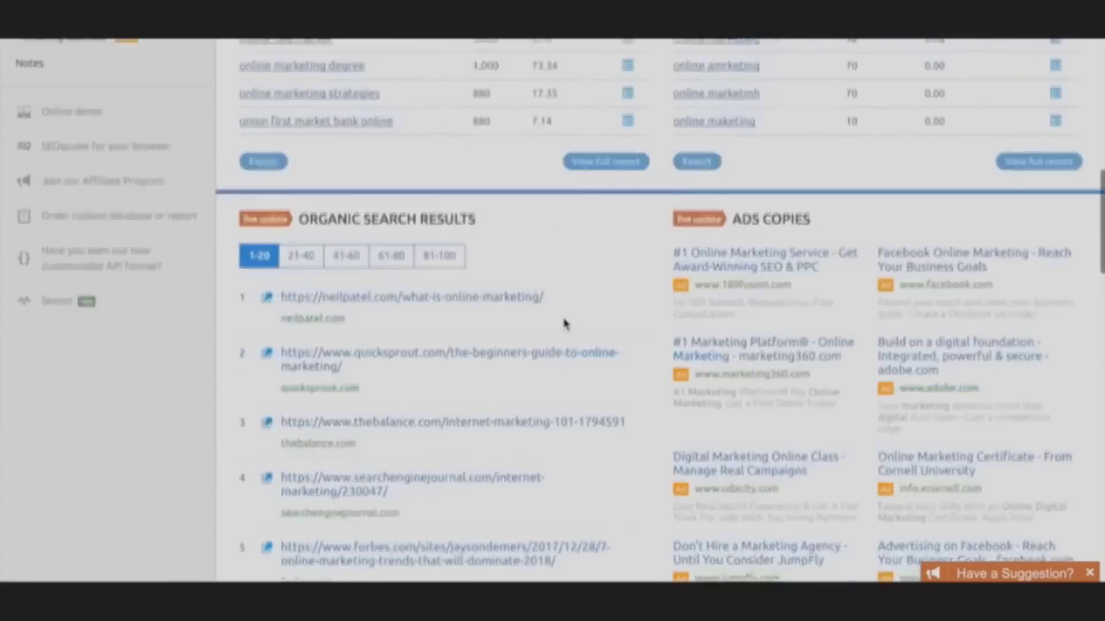
pyautogui.scroll(-1, 544, 328)
pyautogui.scroll(-1, 201, 373)
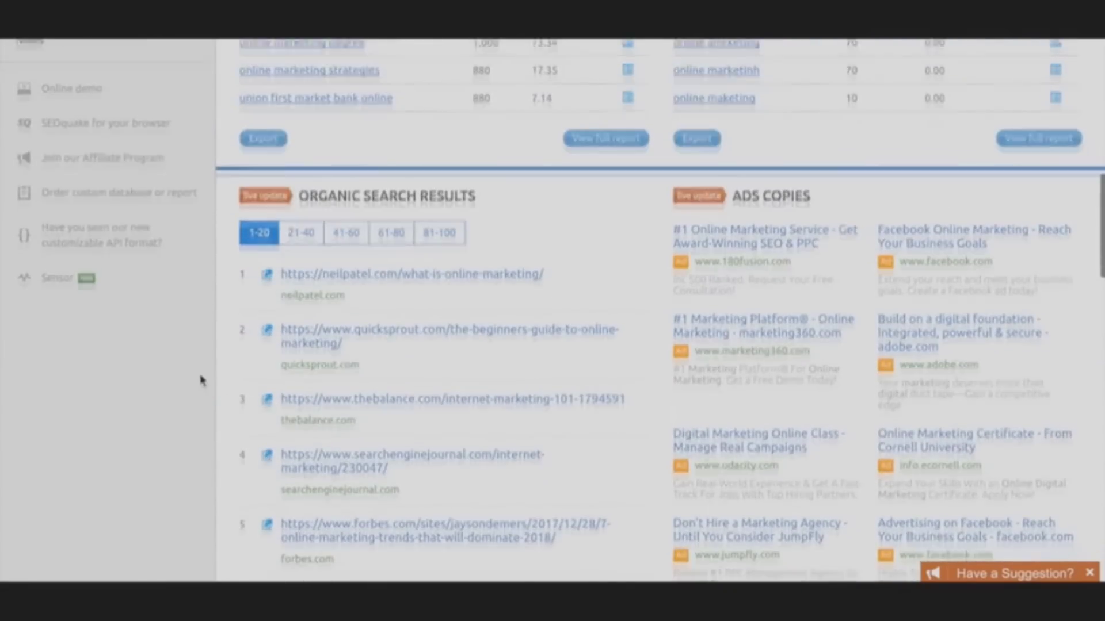
pyautogui.scroll(-1, 201, 373)
pyautogui.scroll(-1, 201, 373)
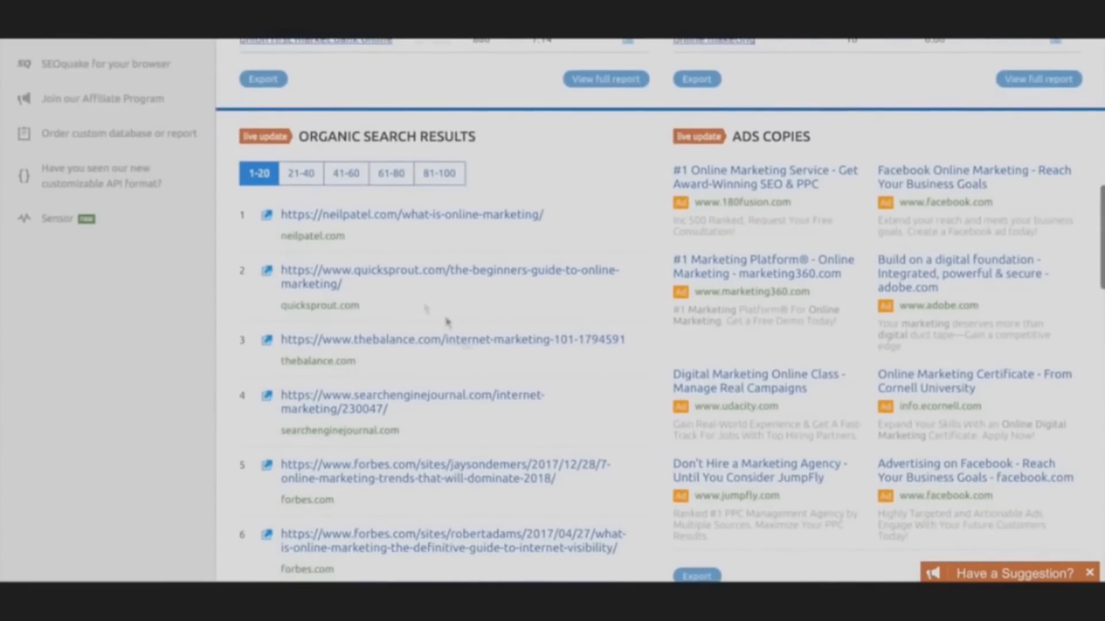
pyautogui.scroll(-1, 473, 300)
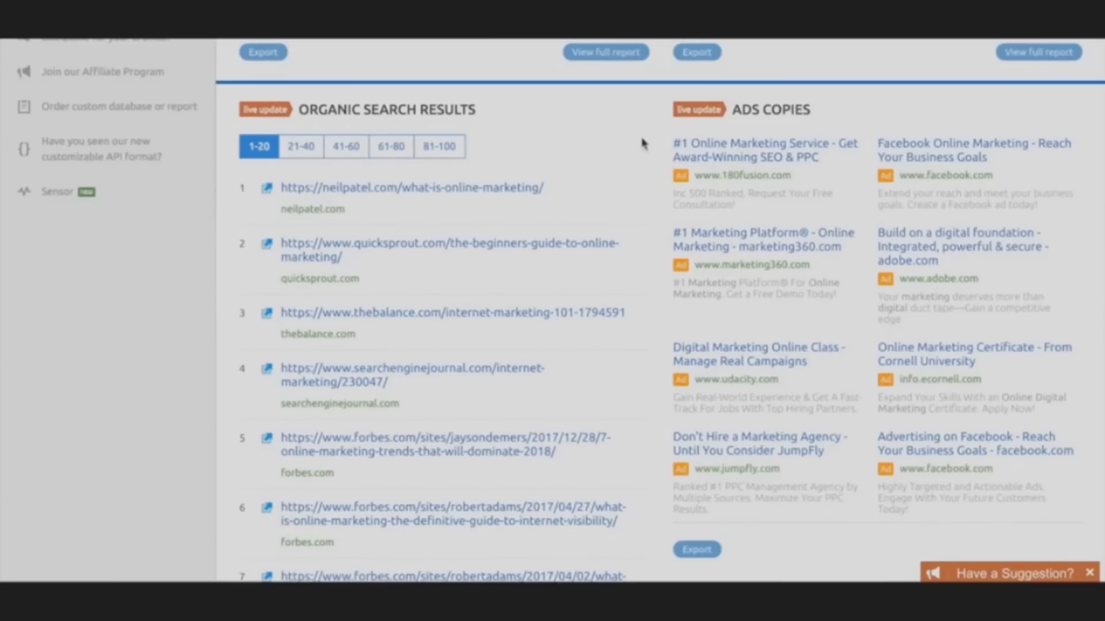
pyautogui.scroll(-1, 643, 144)
pyautogui.scroll(-4, 518, 259)
pyautogui.scroll(-2, 259, 302)
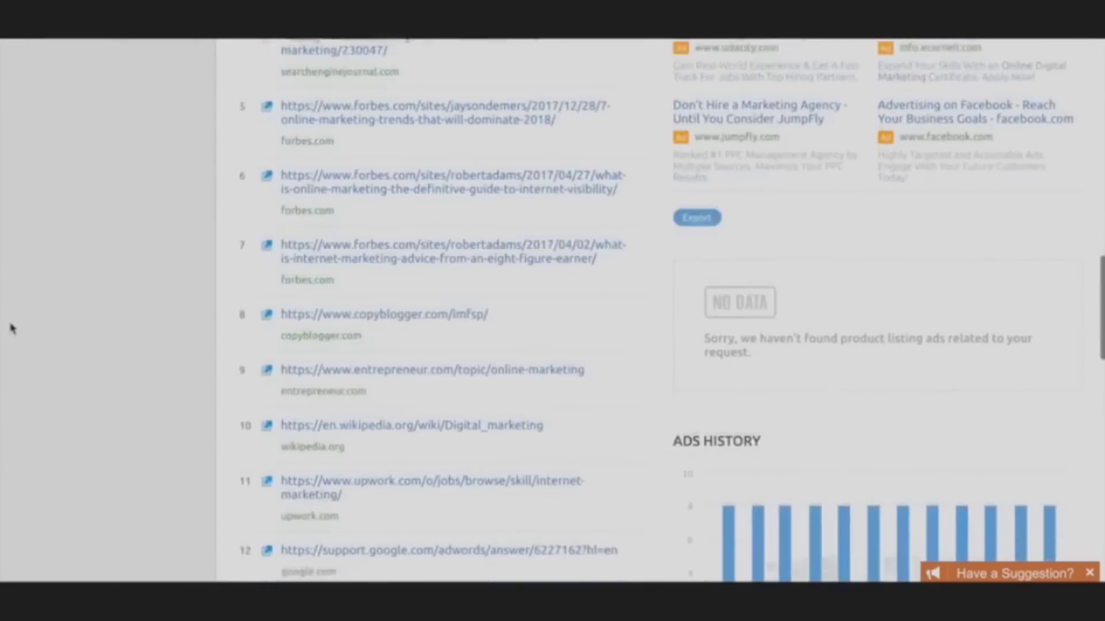
pyautogui.scroll(-2, 11, 327)
pyautogui.scroll(-3, 61, 345)
pyautogui.scroll(-2, 190, 311)
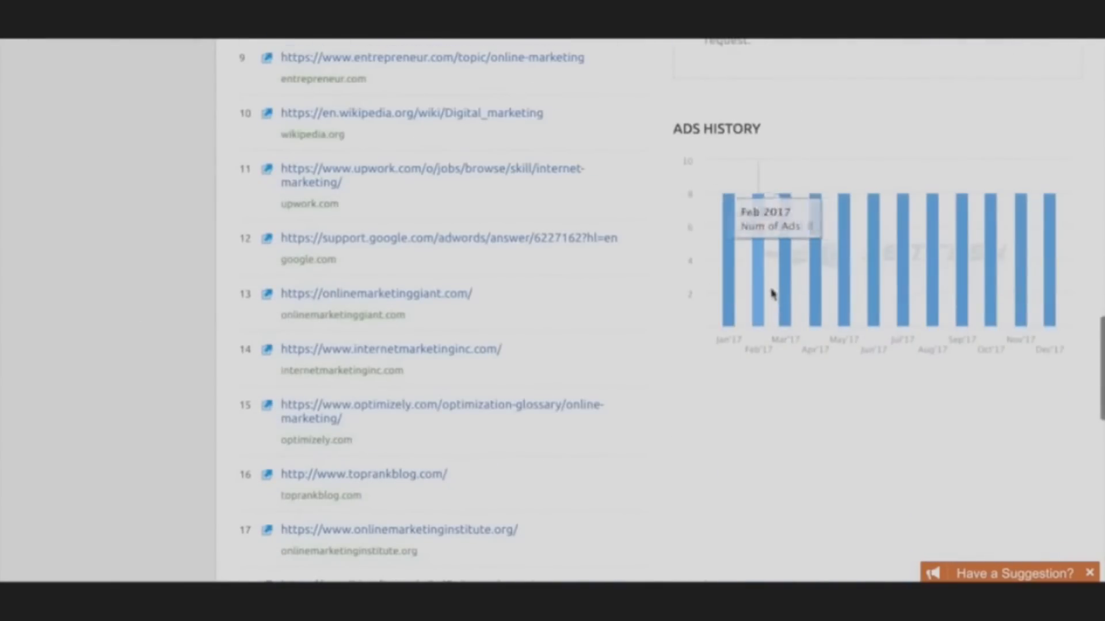
pyautogui.scroll(-5, 783, 444)
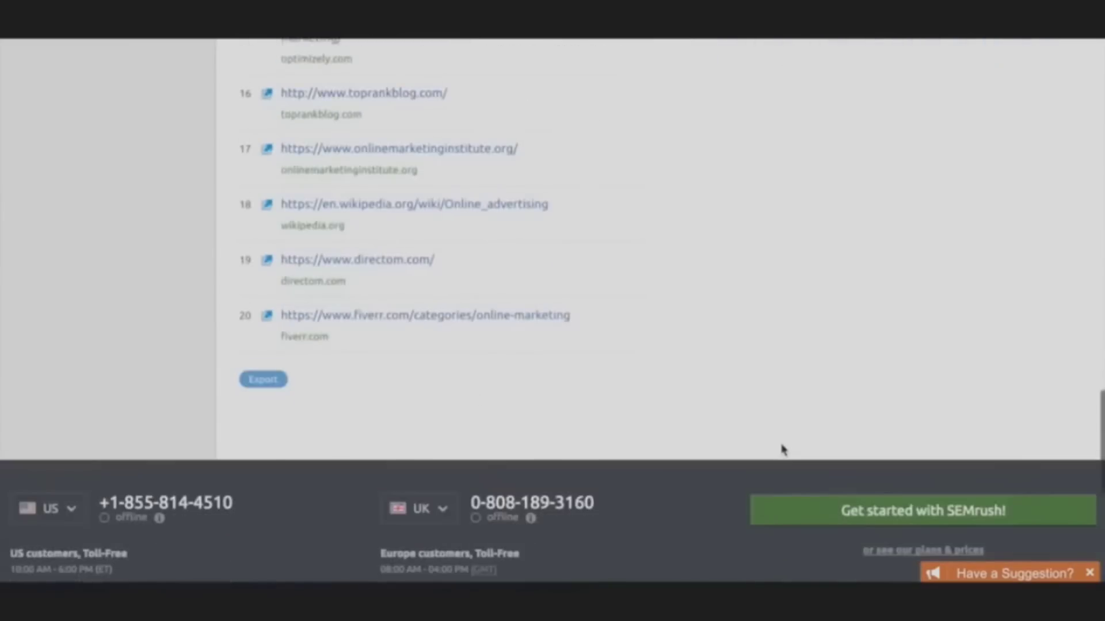
pyautogui.scroll(-1, 783, 448)
pyautogui.scroll(5, 479, 397)
pyautogui.scroll(5, 479, 397)
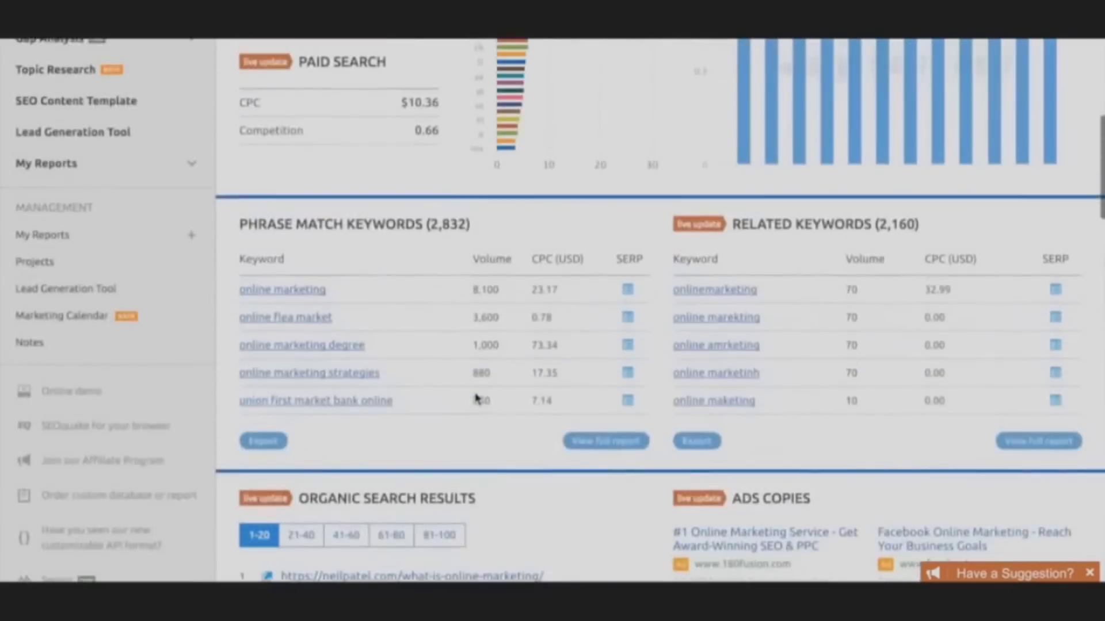
pyautogui.scroll(1, 475, 399)
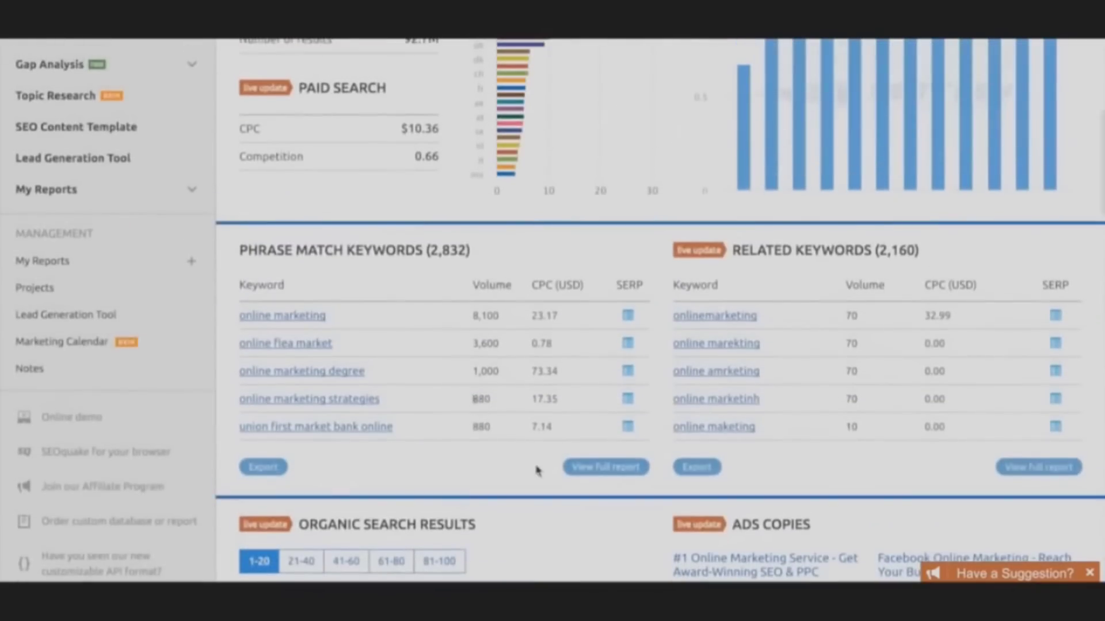
pyautogui.rightClick(610, 469)
# Step: Open the full phrase match report in a new tab, then the related keywords report
pyautogui.click(654, 311)
pyautogui.scroll(10, 358, 323)
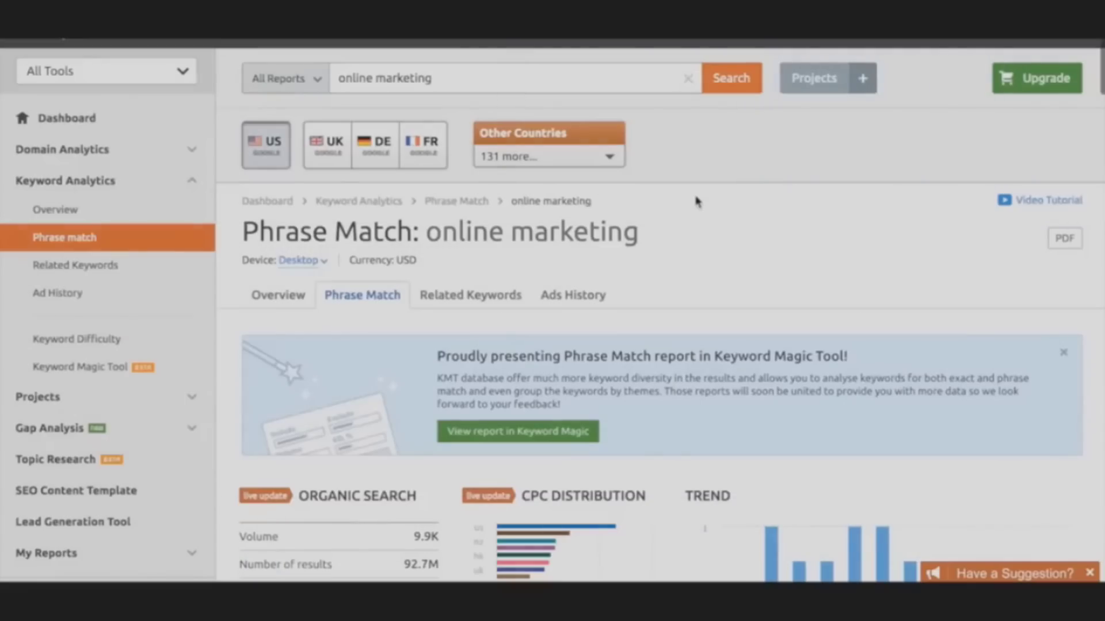
pyautogui.scroll(-4, 670, 225)
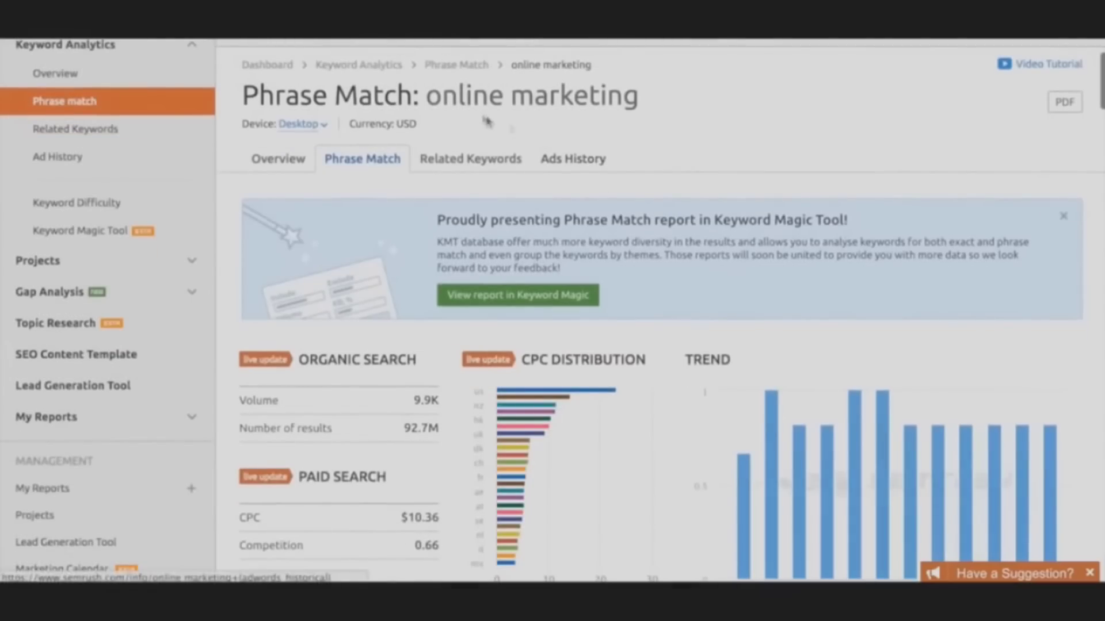
pyautogui.scroll(-3, 610, 87)
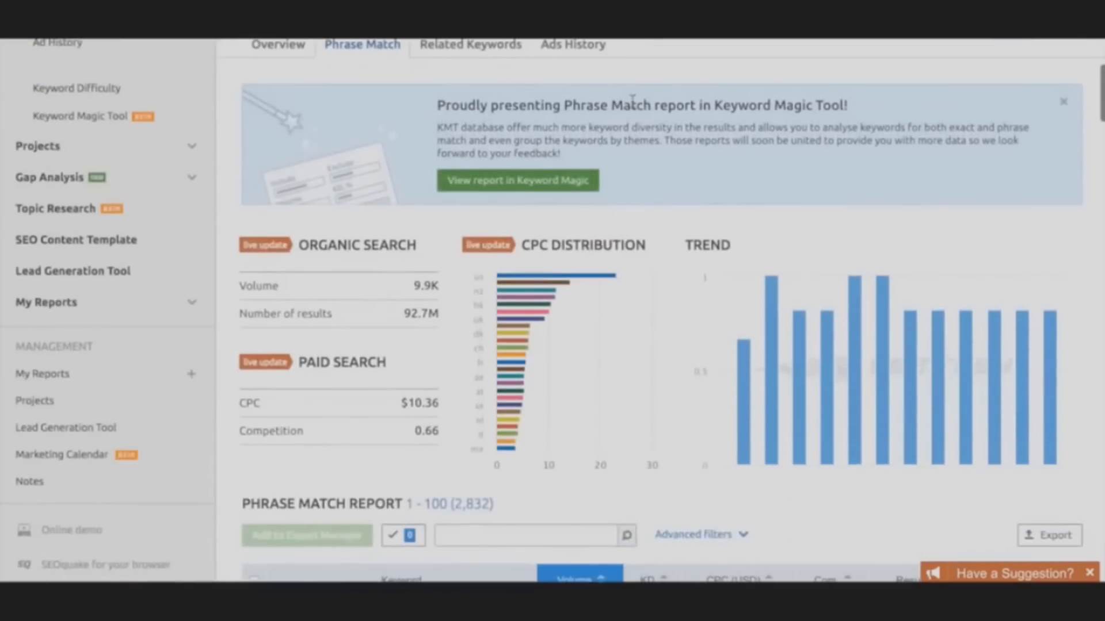
pyautogui.scroll(-3, 632, 103)
pyautogui.scroll(-2, 632, 102)
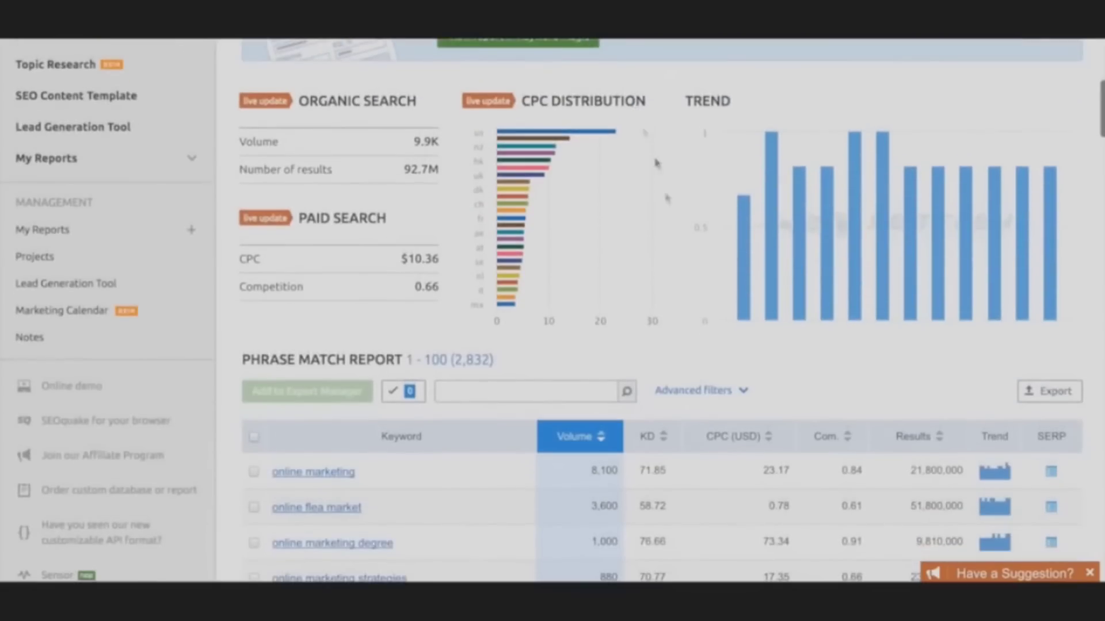
pyautogui.scroll(-2, 380, 358)
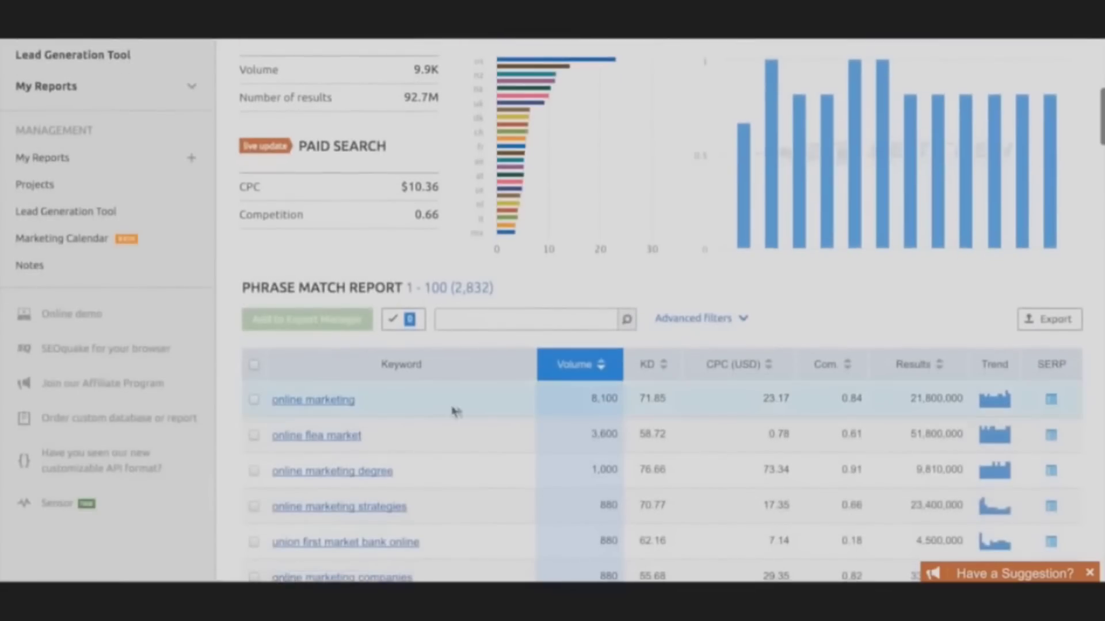
pyautogui.scroll(-1, 458, 412)
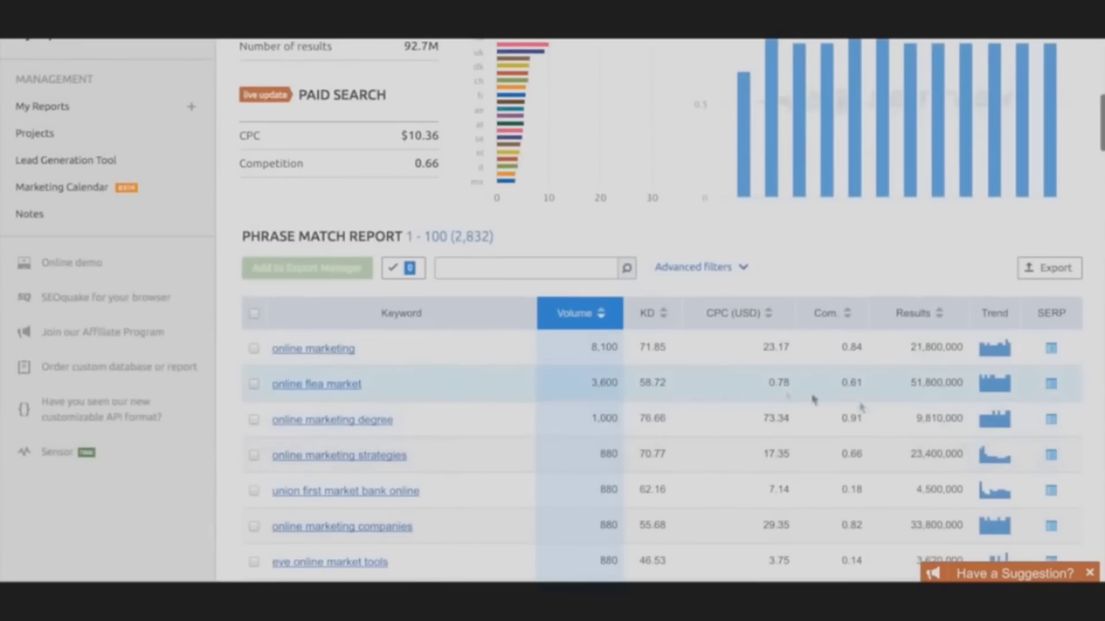
pyautogui.scroll(1, 911, 413)
pyautogui.scroll(3, 911, 413)
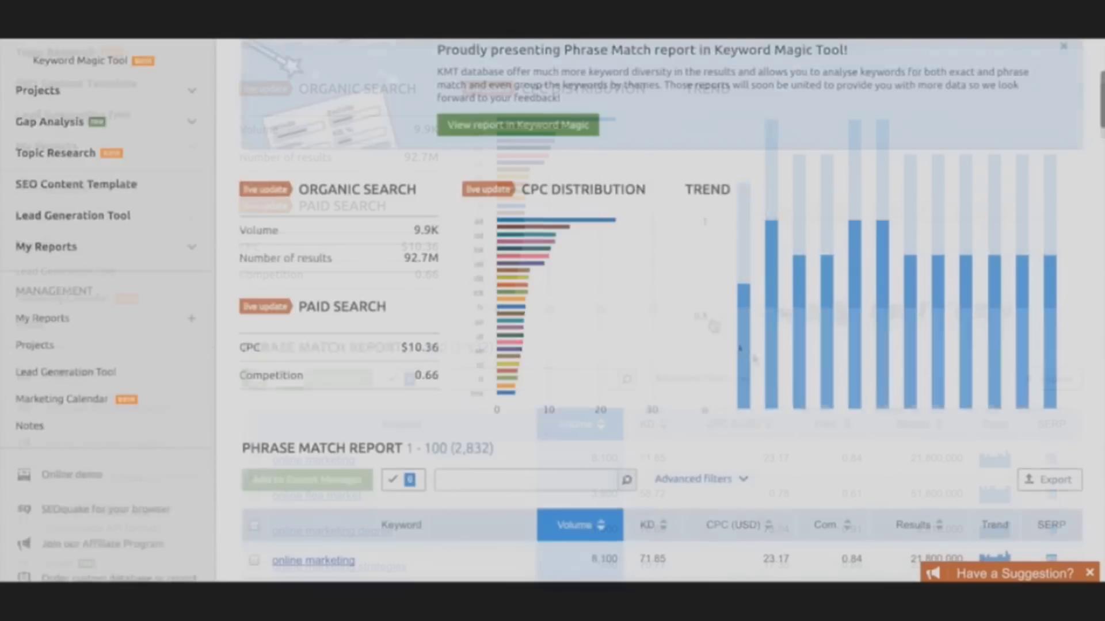
pyautogui.scroll(3, 674, 272)
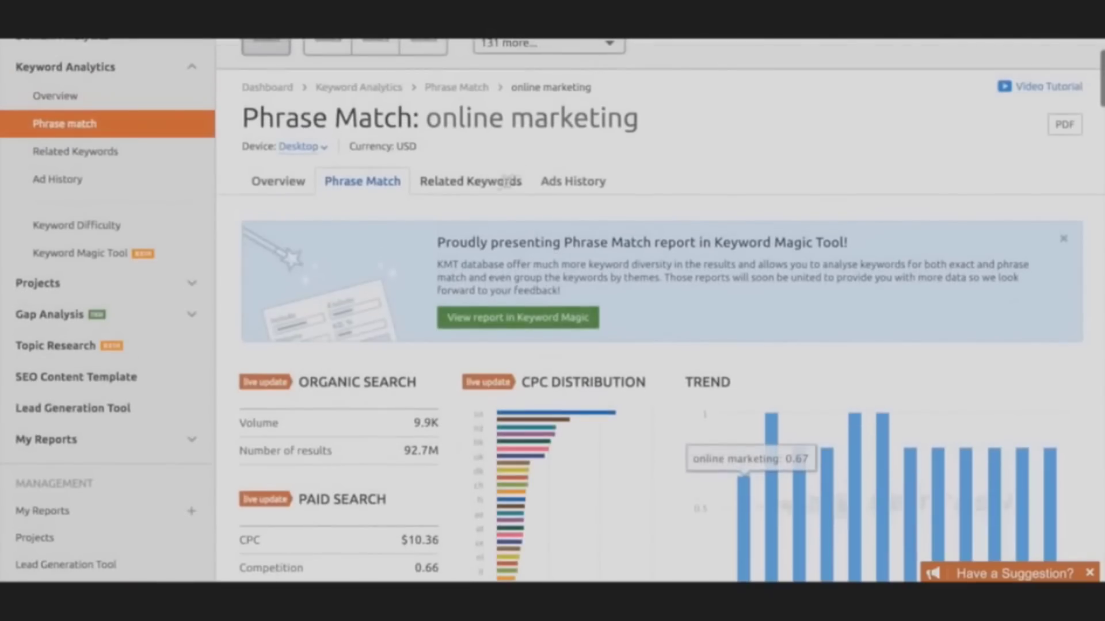
pyautogui.click(506, 190)
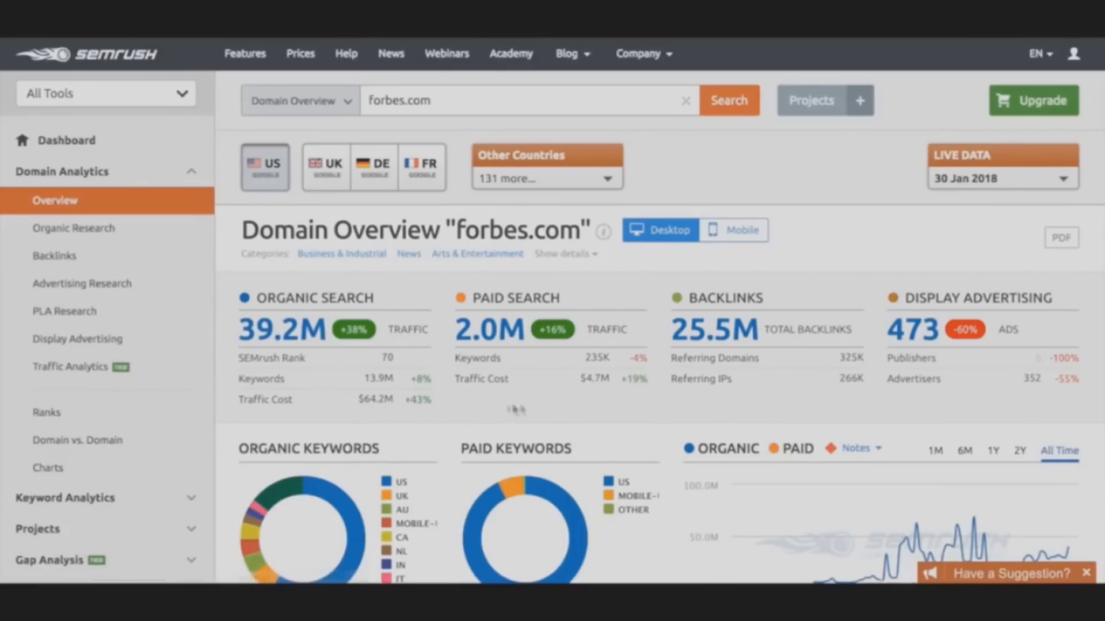
pyautogui.scroll(-1, 505, 431)
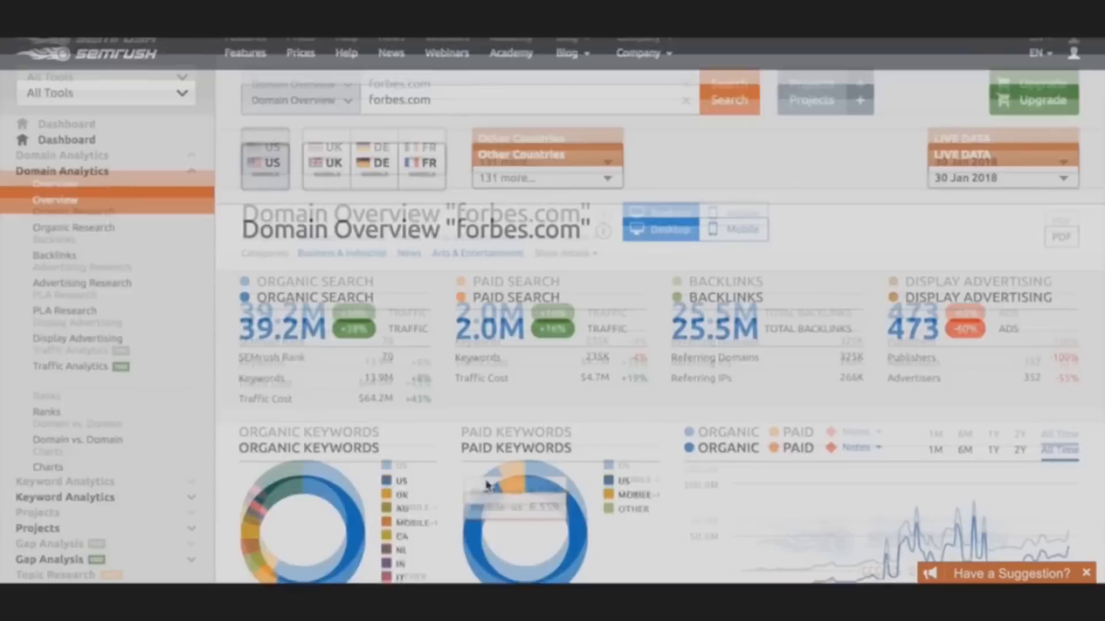
pyautogui.scroll(1, 488, 488)
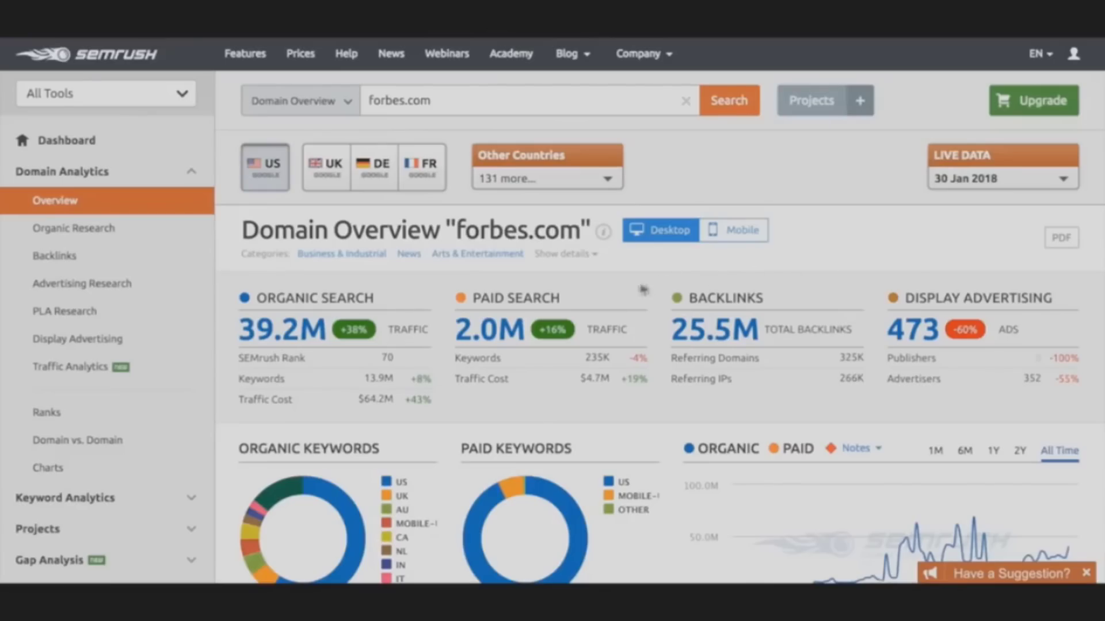
pyautogui.moveTo(647, 287); pyautogui.dragTo(717, 301)
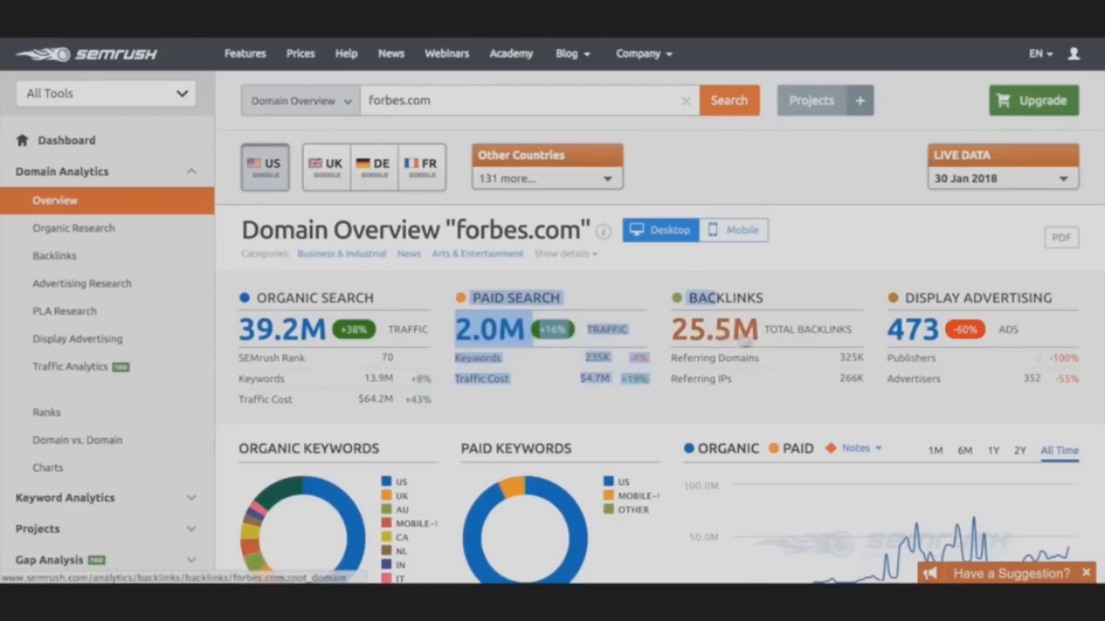
pyautogui.click(781, 399)
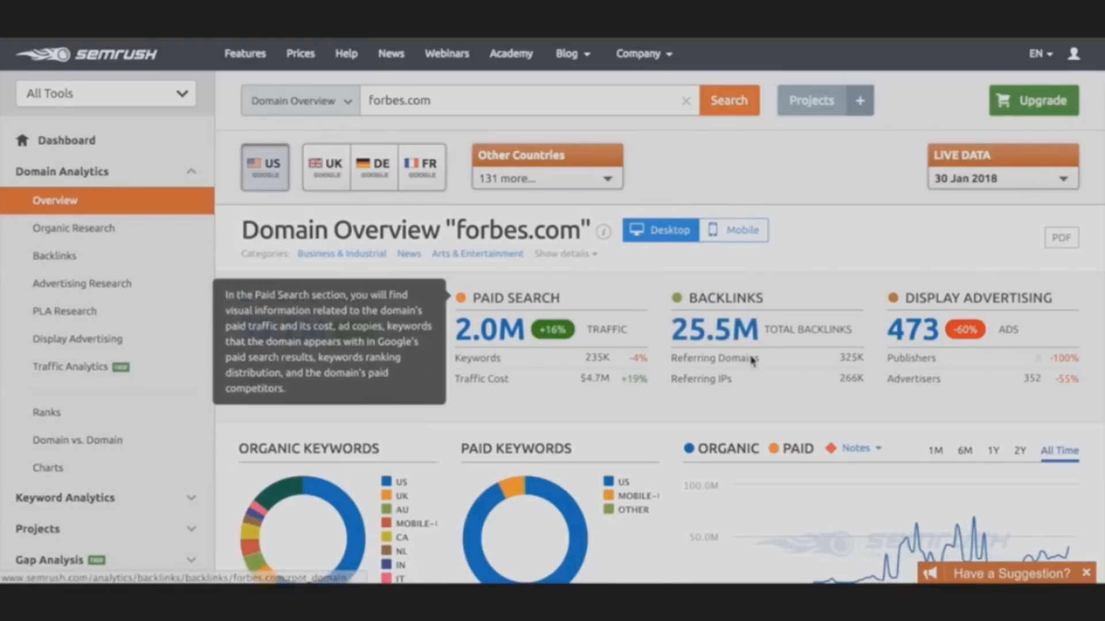
pyautogui.scroll(-1, 750, 328)
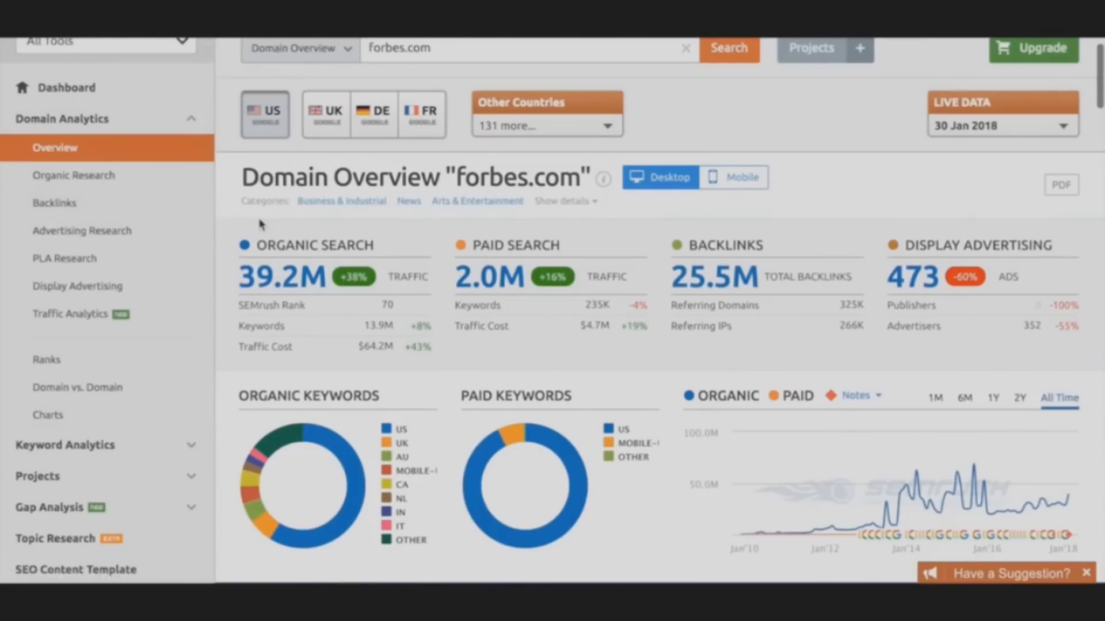
pyautogui.scroll(-2, 553, 346)
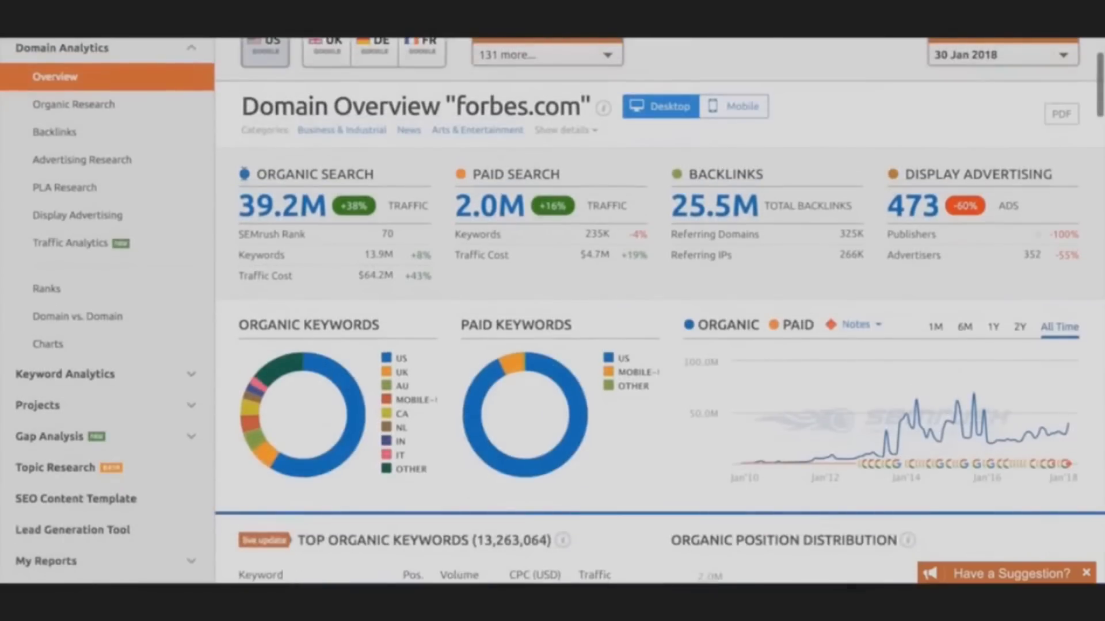
pyautogui.scroll(-3, 244, 172)
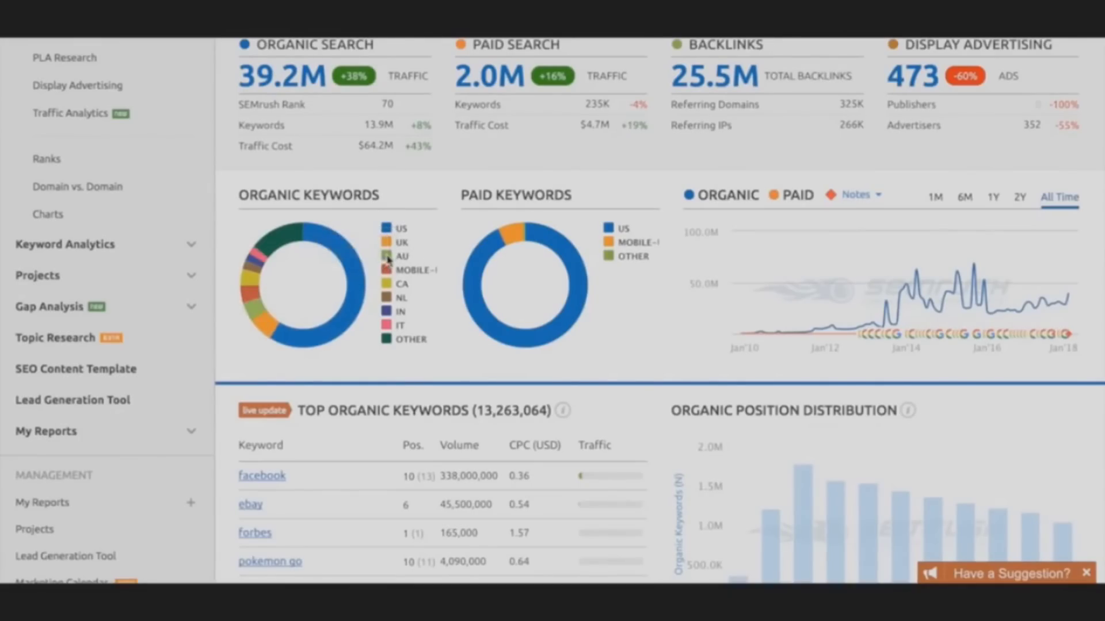
pyautogui.scroll(-1, 507, 246)
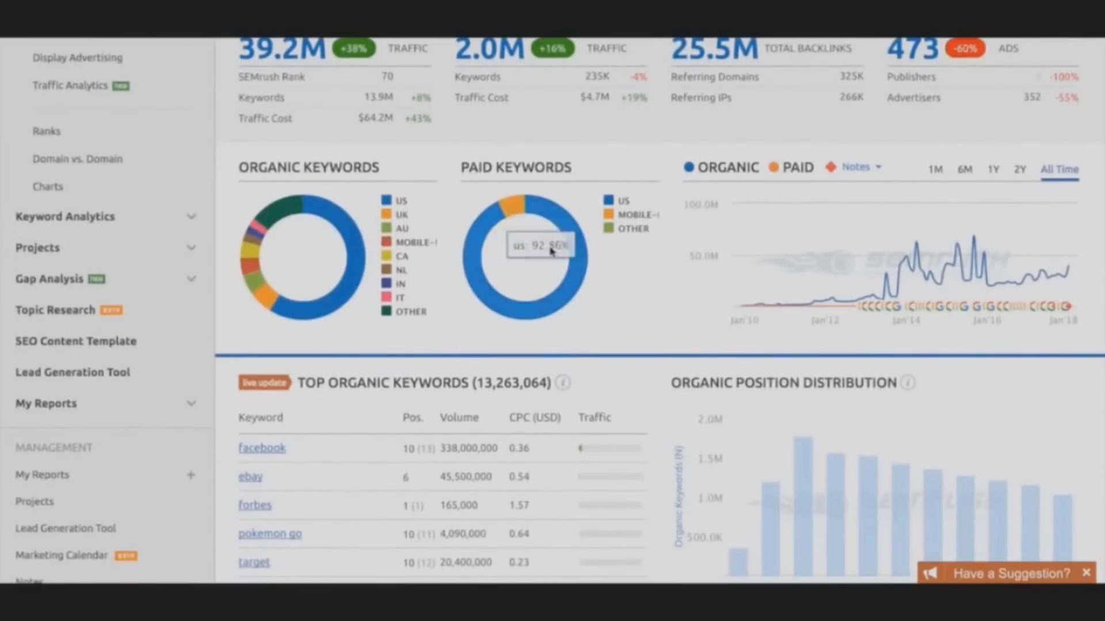
pyautogui.scroll(-2, 568, 240)
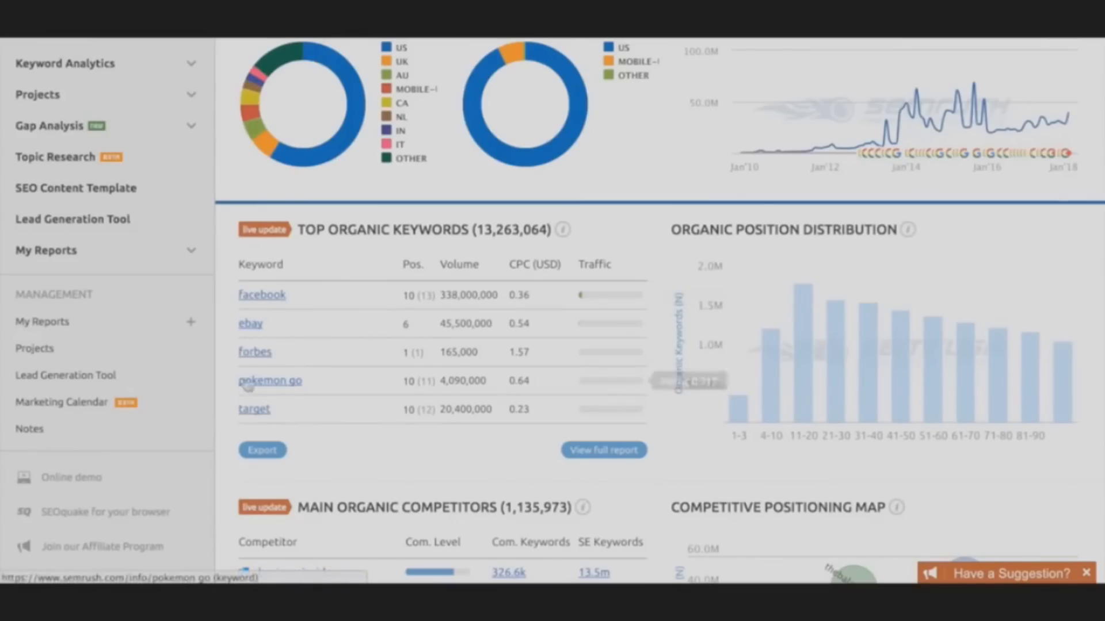
pyautogui.scroll(-2, 510, 285)
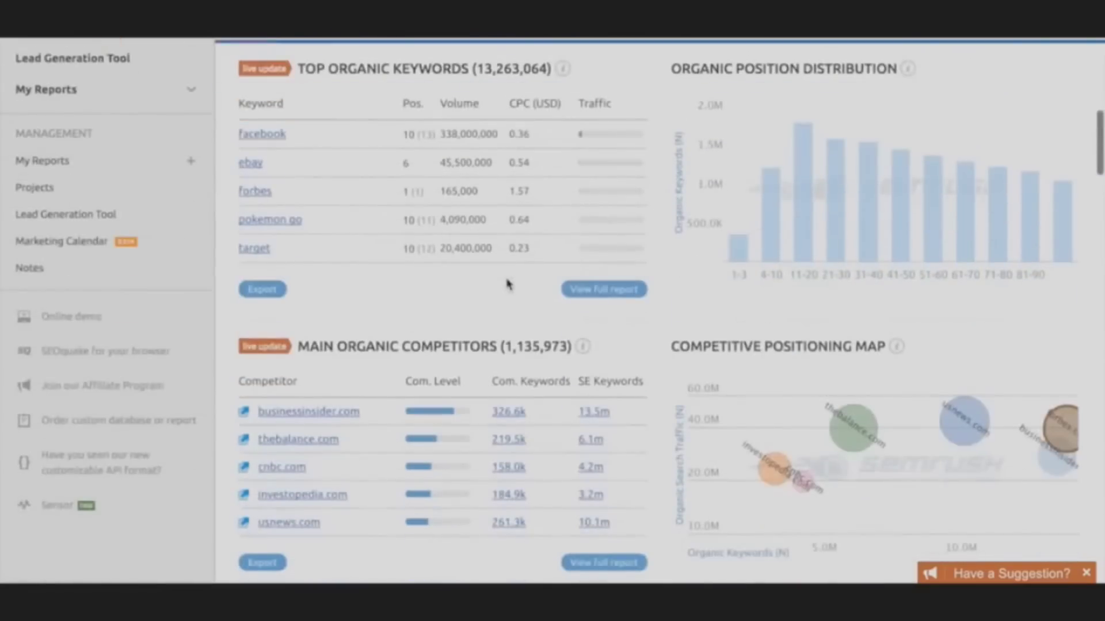
pyautogui.scroll(-1, 345, 301)
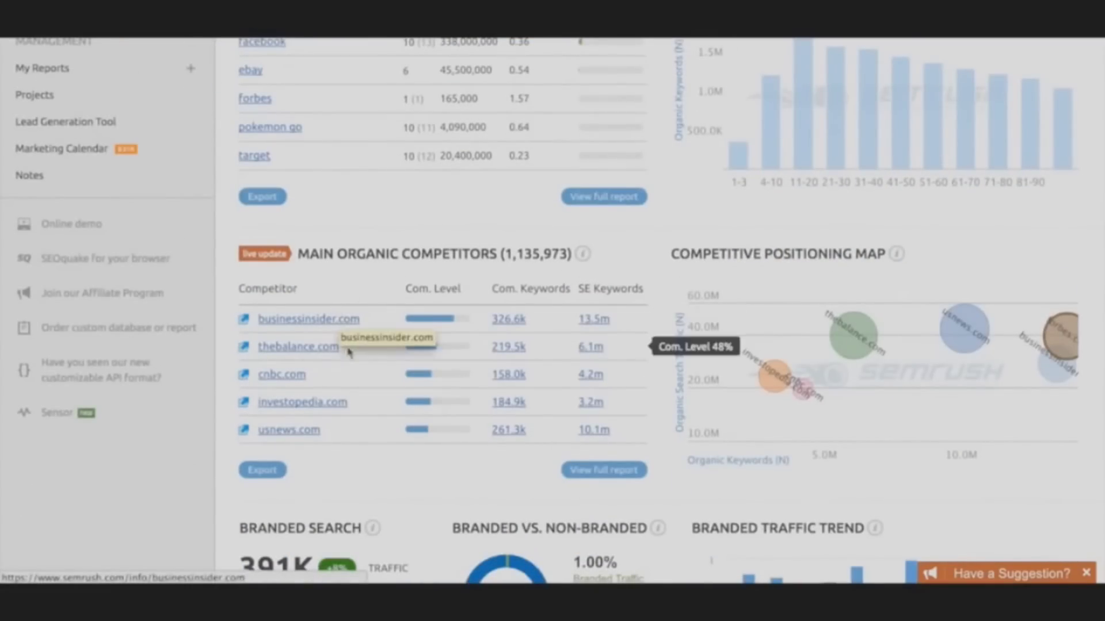
pyautogui.scroll(-1, 686, 270)
pyautogui.scroll(-2, 686, 270)
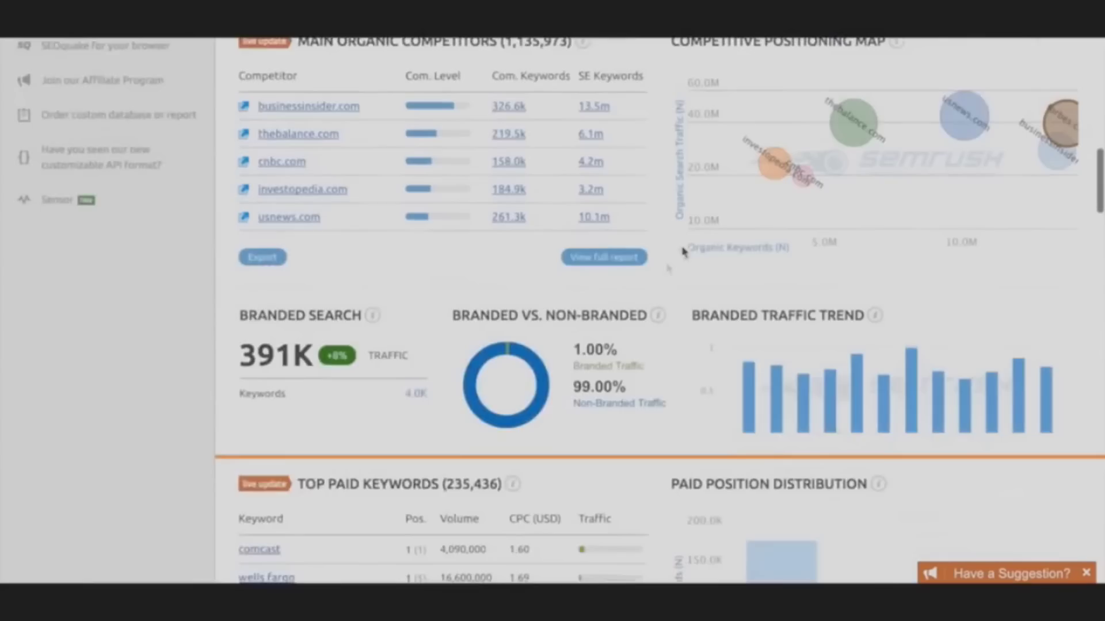
pyautogui.scroll(-1, 414, 350)
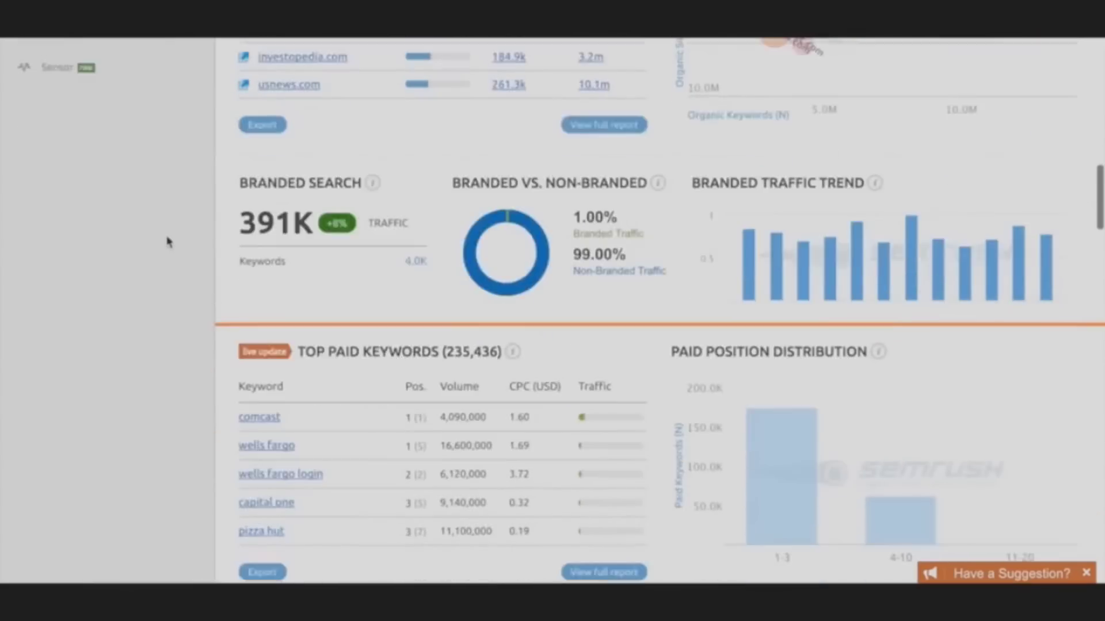
pyautogui.scroll(-2, 166, 286)
pyautogui.scroll(-2, 165, 287)
pyautogui.scroll(-1, 168, 242)
pyautogui.scroll(-2, 168, 242)
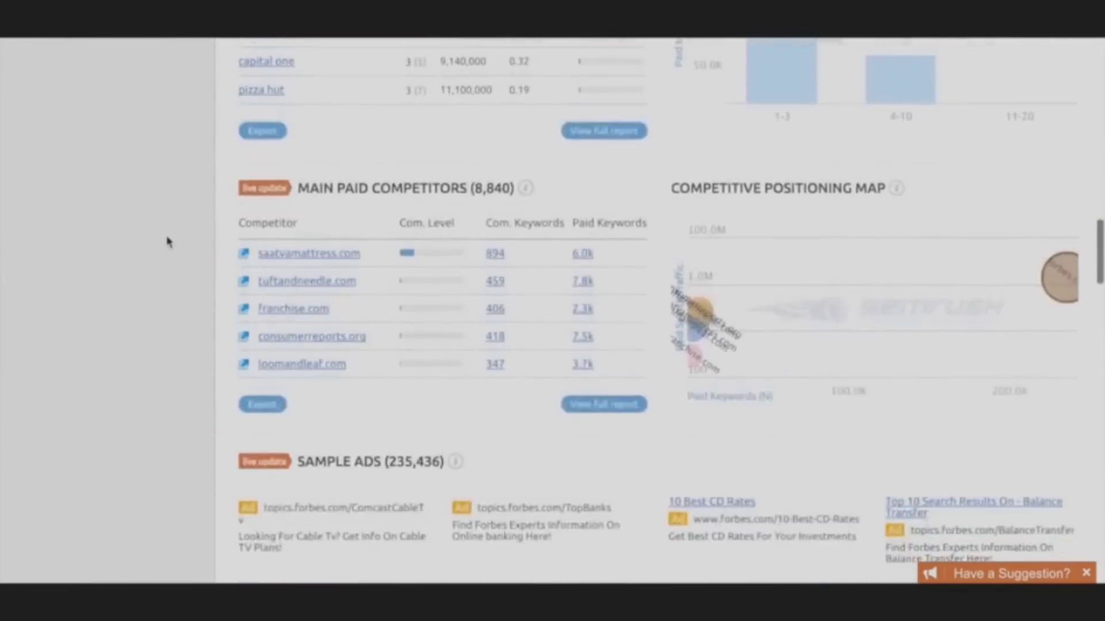
pyautogui.scroll(-2, 168, 241)
pyautogui.scroll(-1, 168, 242)
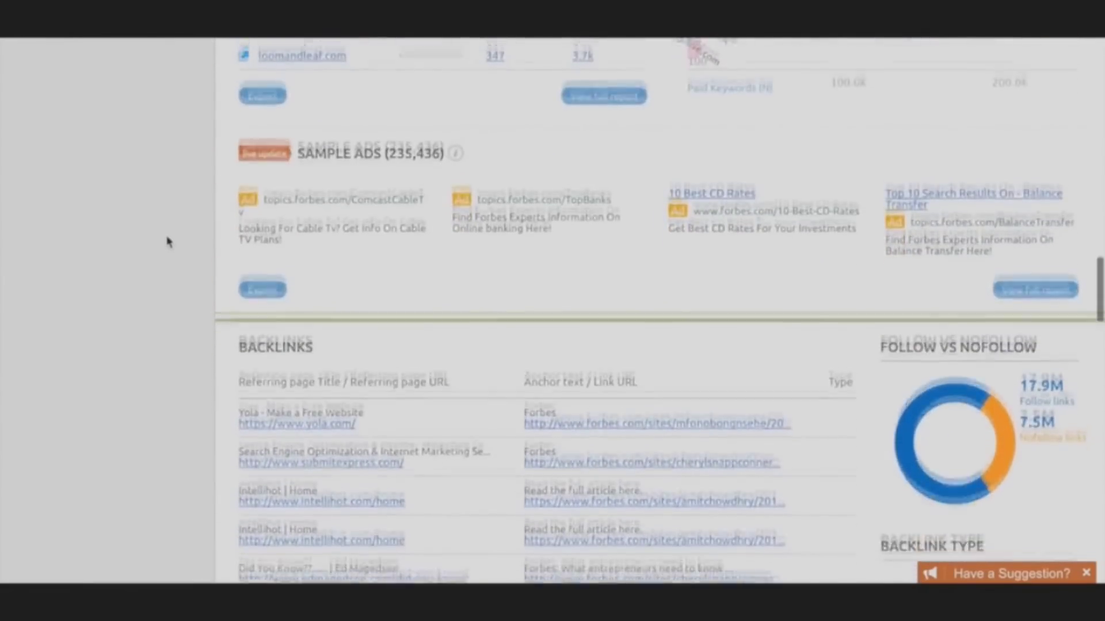
pyautogui.scroll(-1, 168, 242)
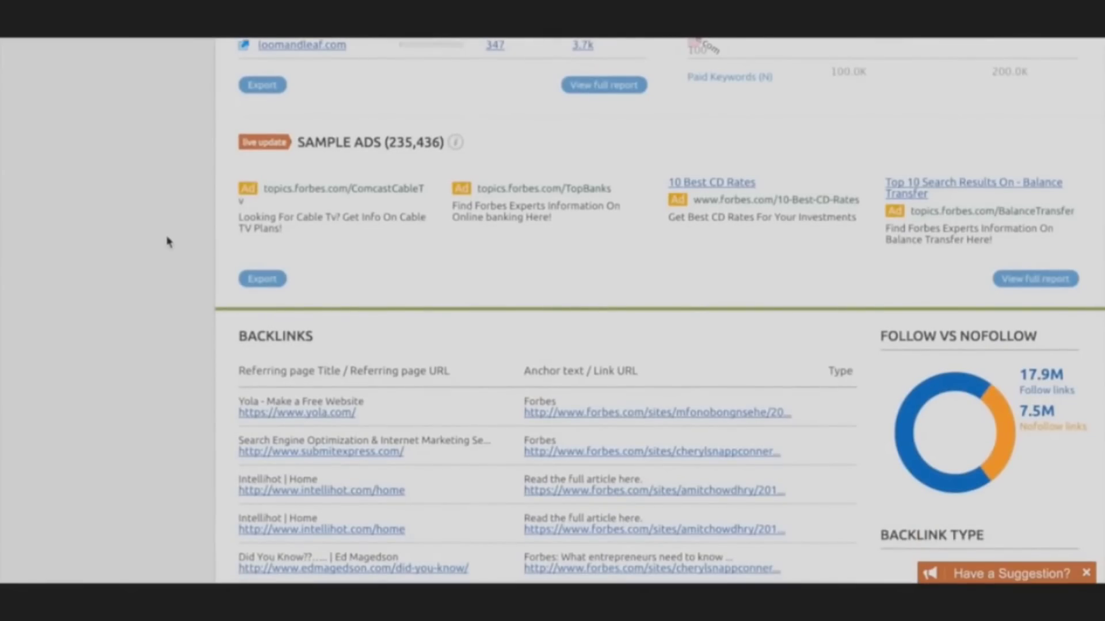
pyautogui.scroll(3, 168, 242)
pyautogui.scroll(2, 168, 242)
pyautogui.scroll(3, 169, 242)
pyautogui.scroll(5, 168, 242)
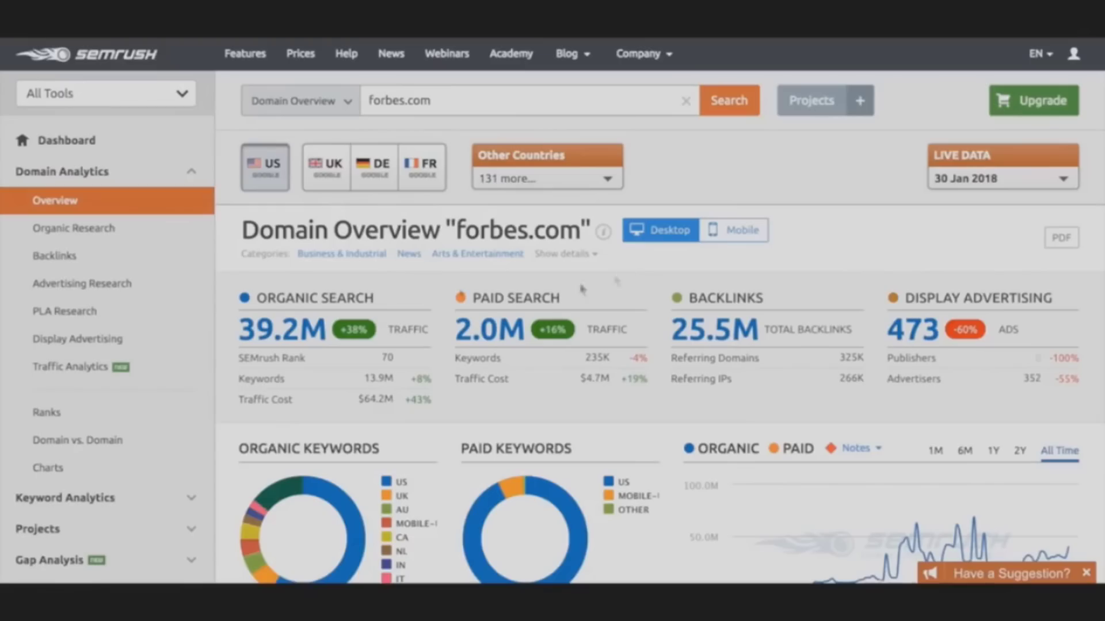
# Step: Open forbes.com's Organic Research positions and inspect the top organic keyword rows
pyautogui.click(103, 232)
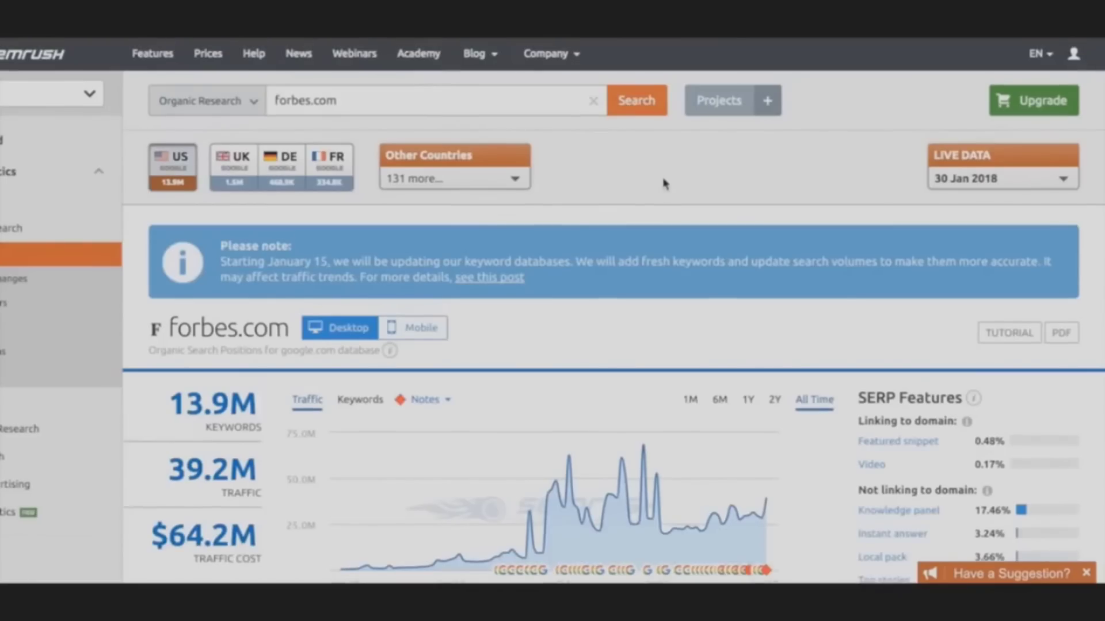
pyautogui.scroll(-3, 664, 184)
pyautogui.scroll(-3, 664, 183)
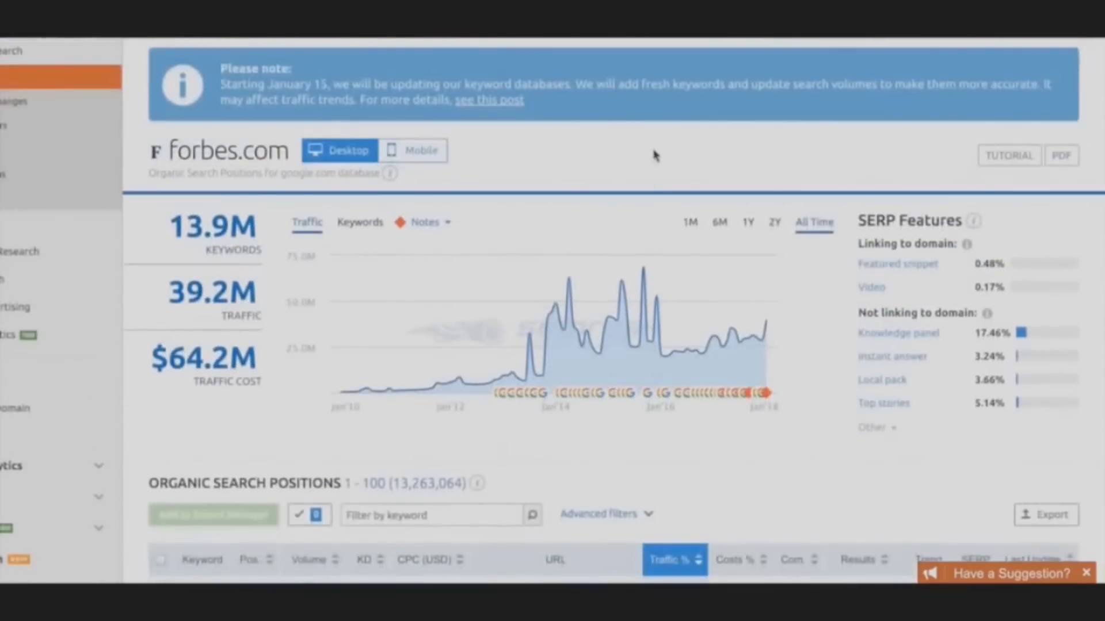
pyautogui.scroll(-4, 656, 155)
pyautogui.scroll(-1, 655, 153)
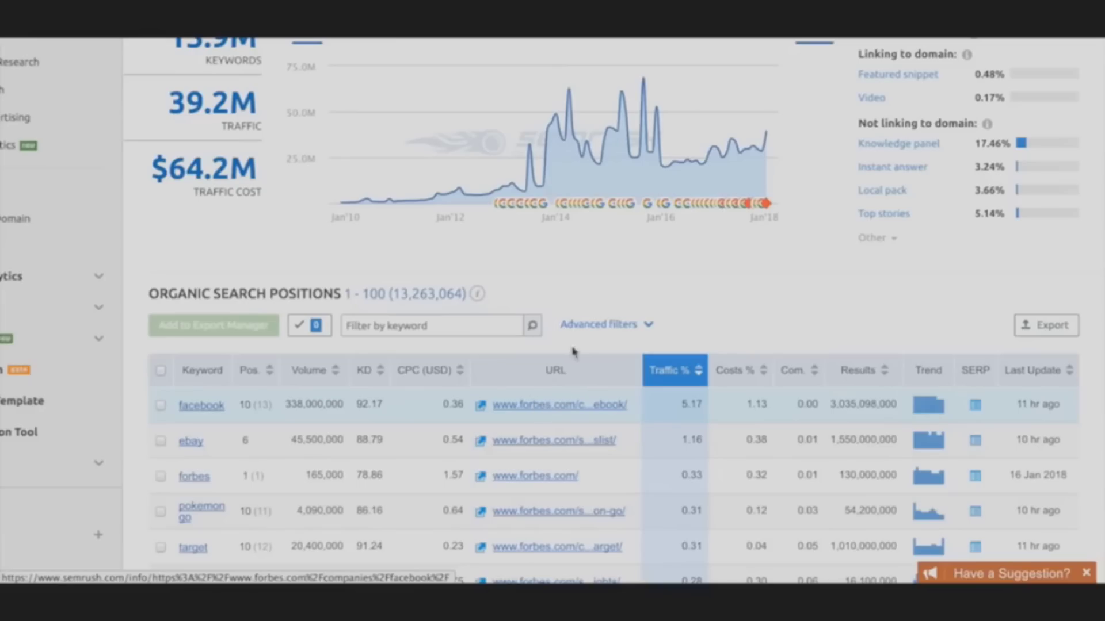
pyautogui.scroll(-1, 585, 355)
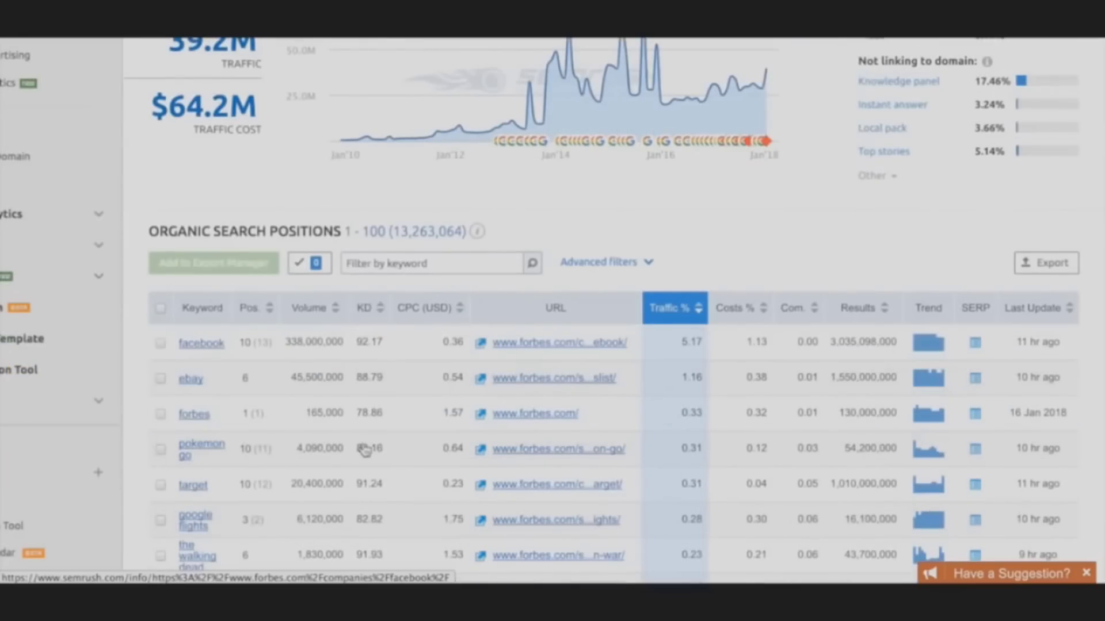
pyautogui.scroll(-1, 155, 393)
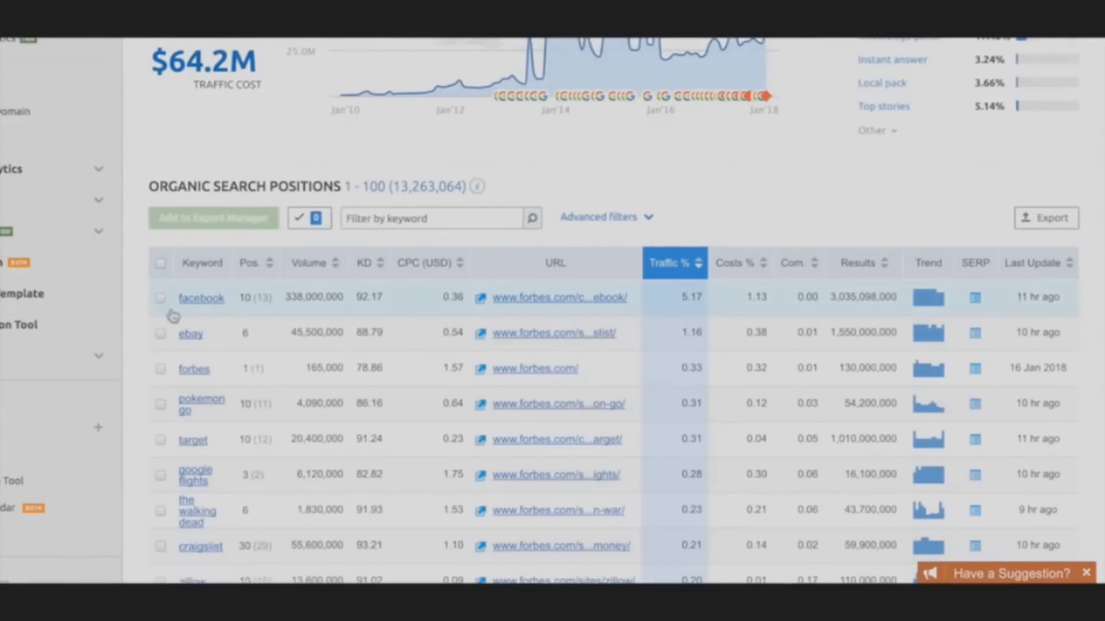
pyautogui.moveTo(181, 260); pyautogui.dragTo(307, 508)
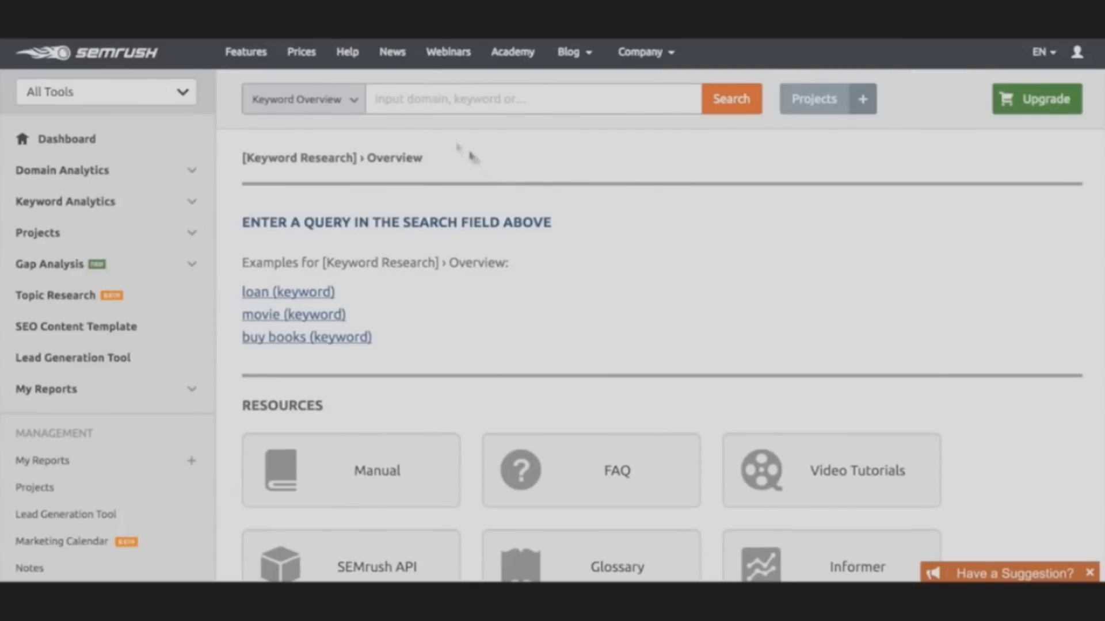
# Step: Run the 'online marketing' query again from the Keyword Overview search field
pyautogui.click(411, 97)
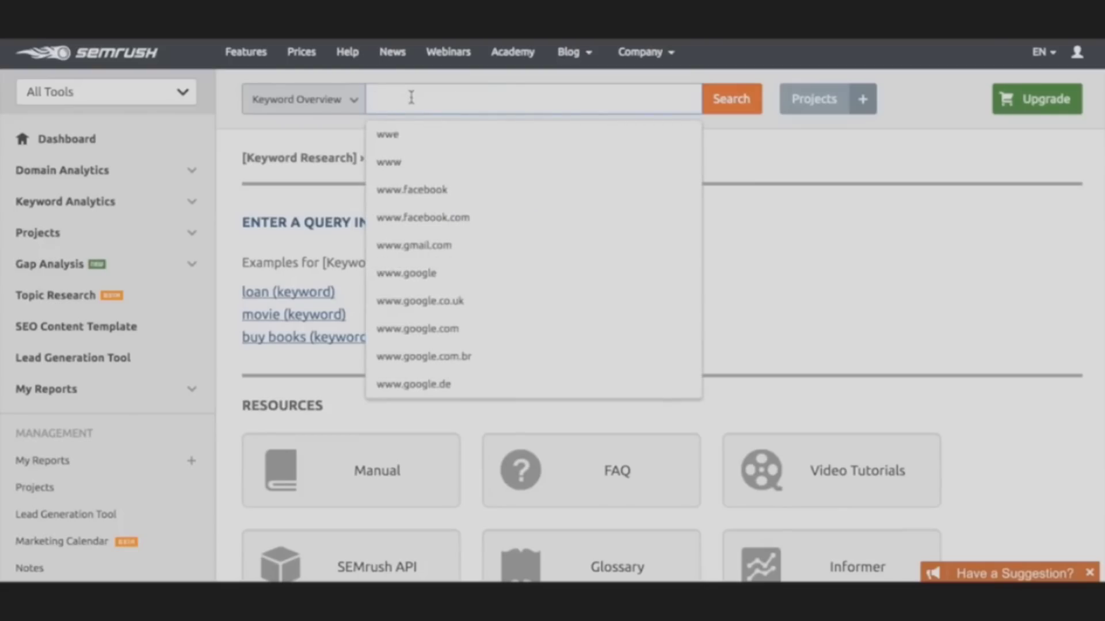
pyautogui.write('on')
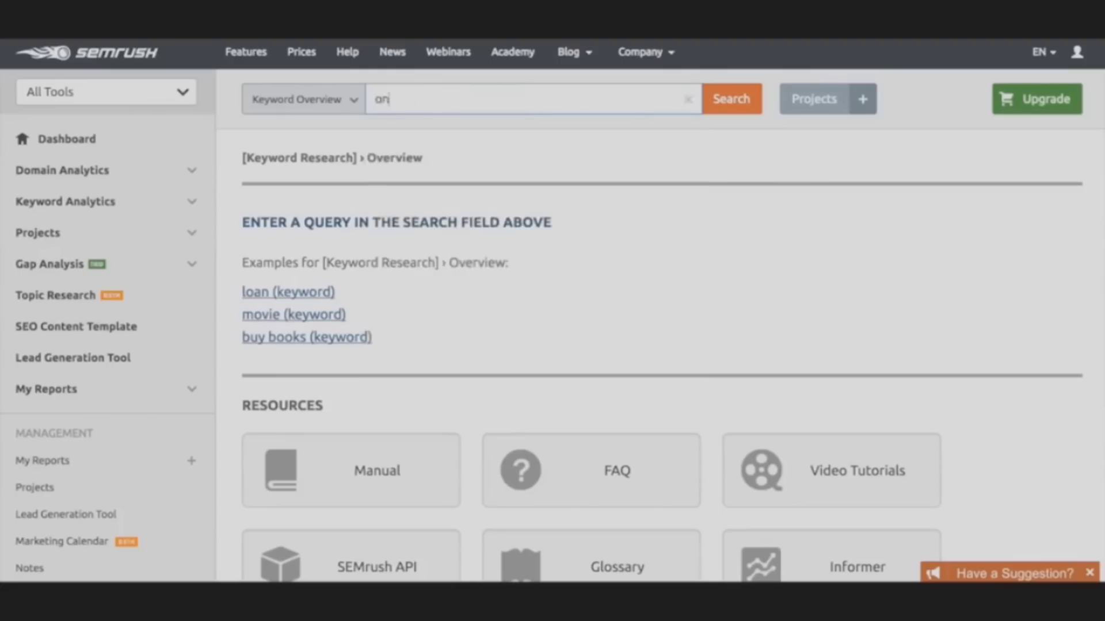
pyautogui.write('line mar')
pyautogui.write('keting')
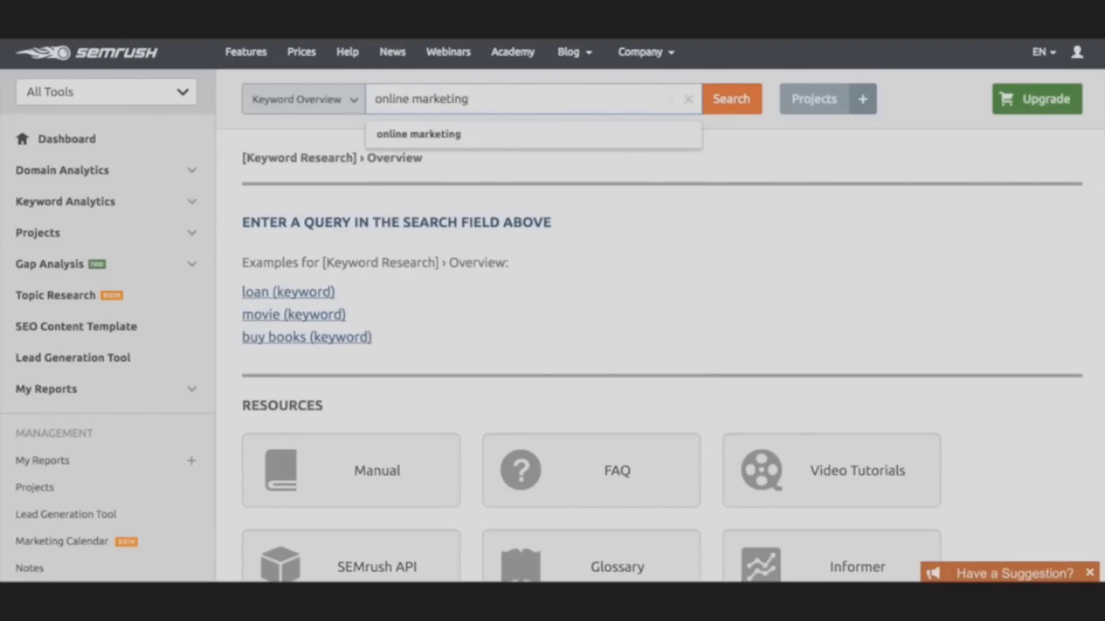
pyautogui.press('Return')
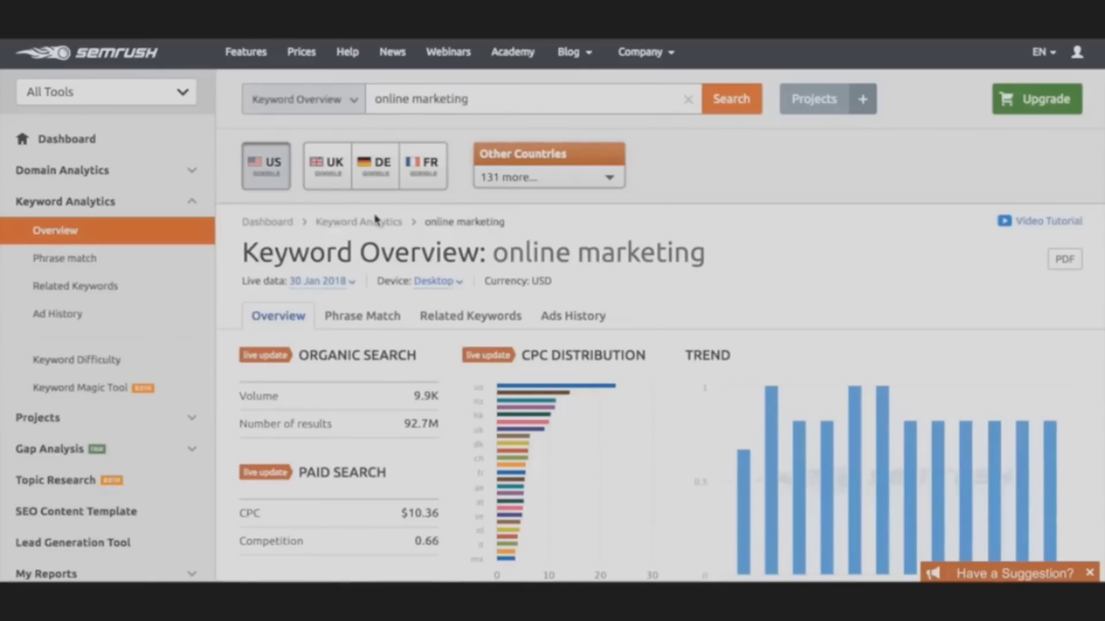
pyautogui.scroll(-1, 276, 236)
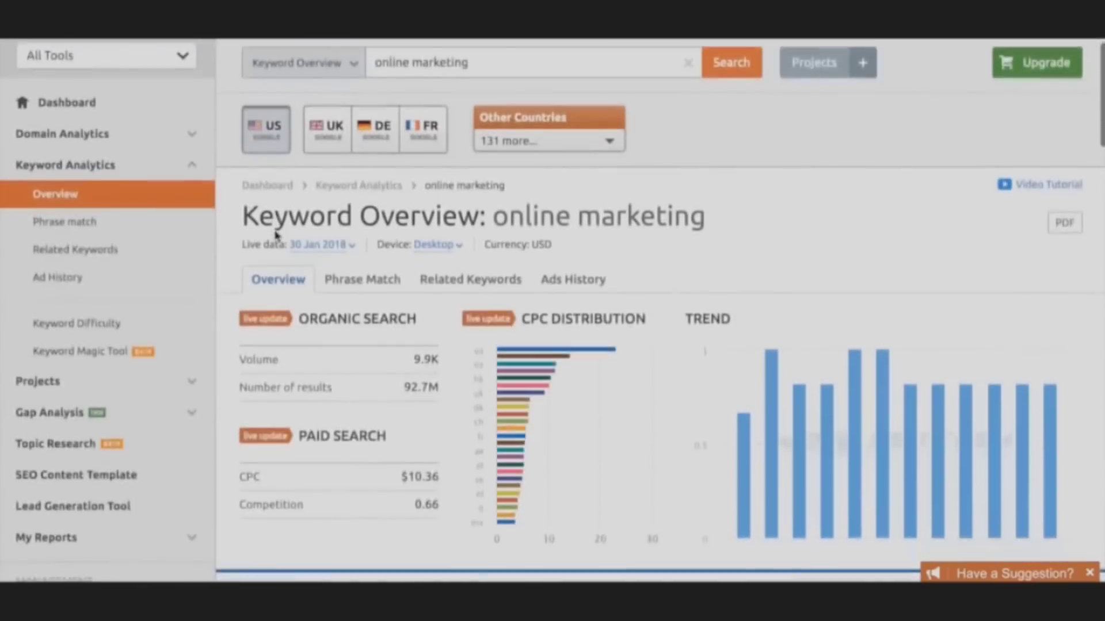
pyautogui.scroll(-2, 277, 235)
pyautogui.scroll(4, 277, 235)
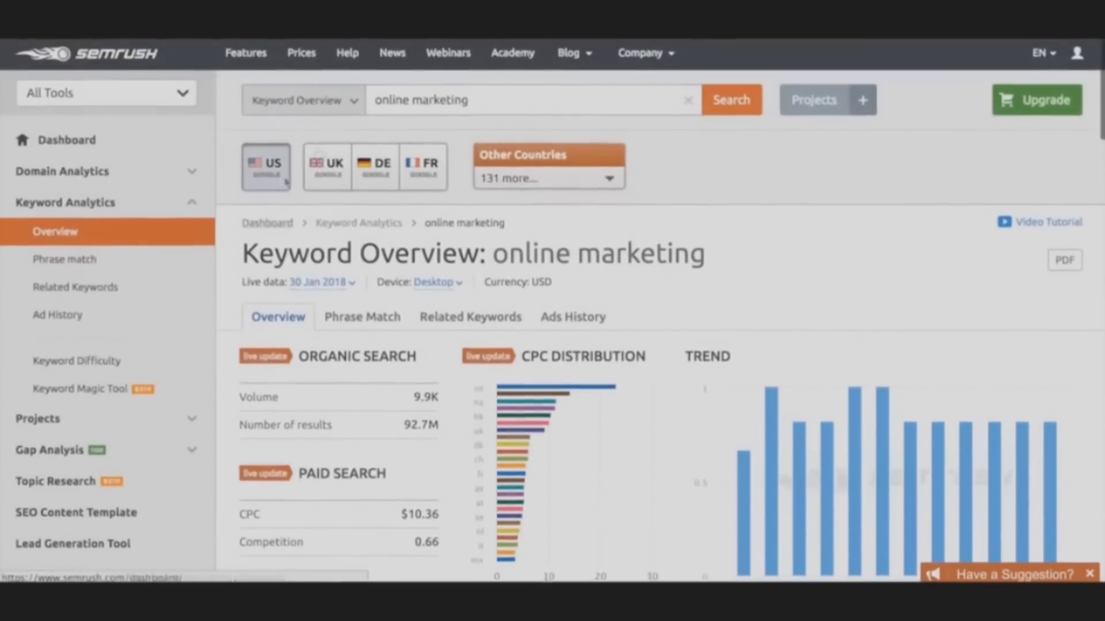
pyautogui.click(371, 102)
pyautogui.hotkey('ctrl', 'a')
pyautogui.click(229, 240)
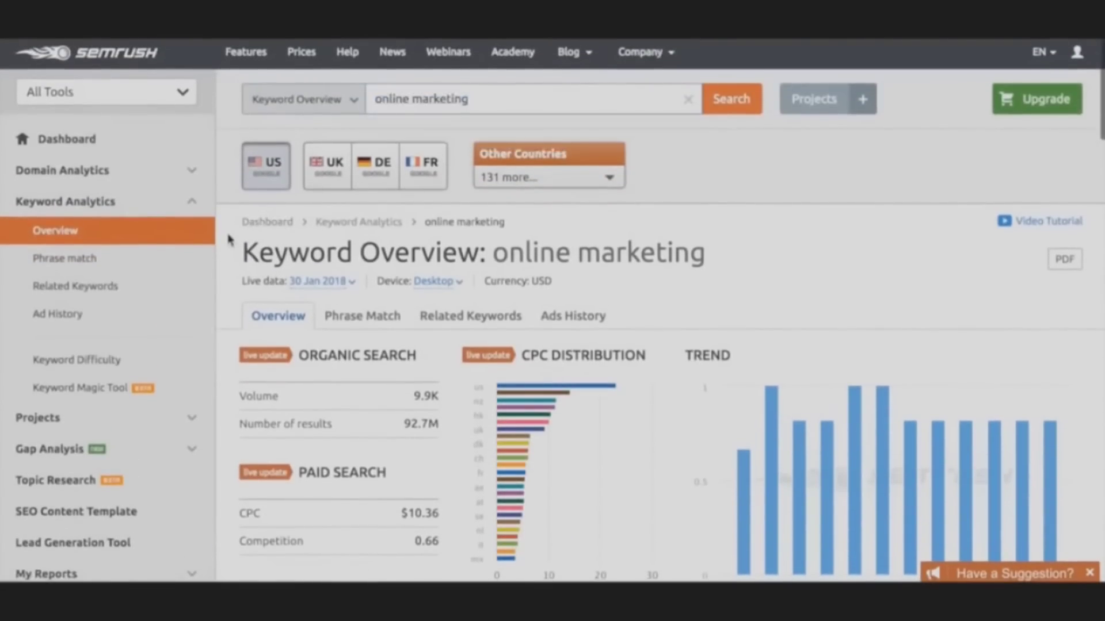
pyautogui.scroll(-1, 229, 241)
pyautogui.scroll(-1, 229, 241)
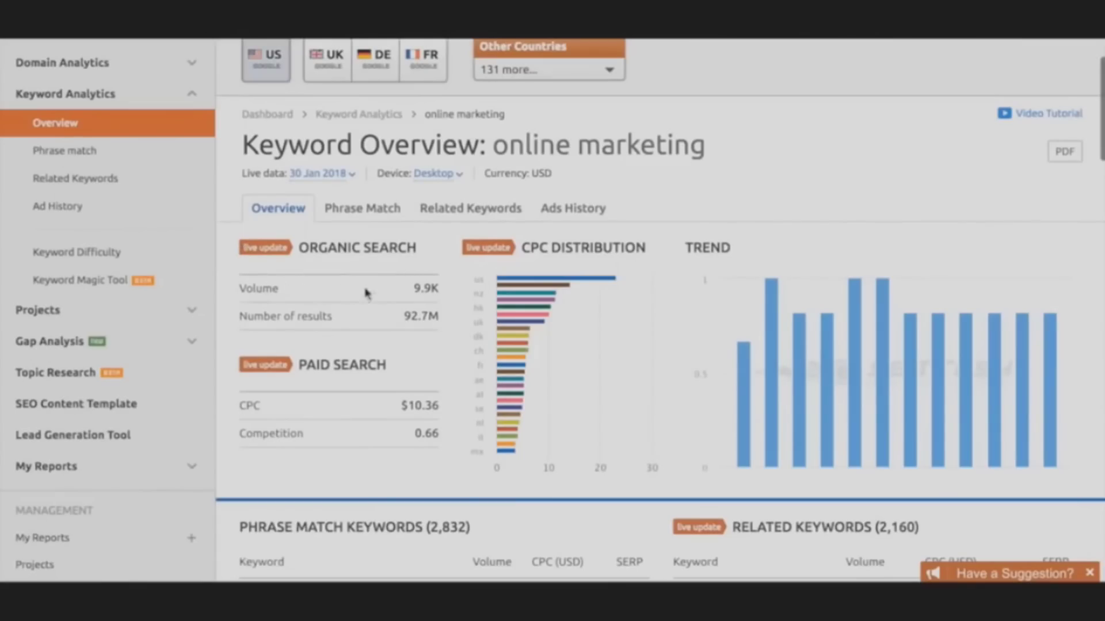